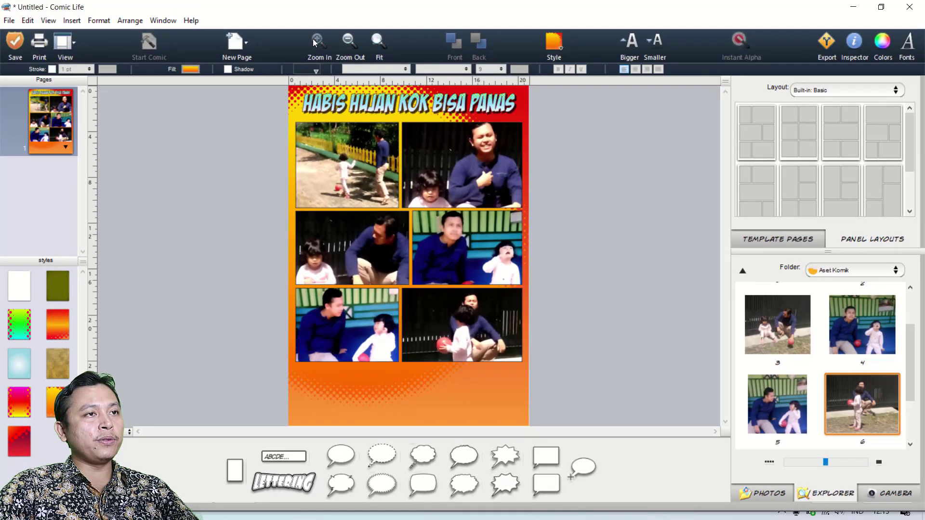
Add a caption box over the lower-left corner of the first panel reading "PADA SUATU HARI DI JALAN KOMPLEK".
click(316, 42)
click(316, 39)
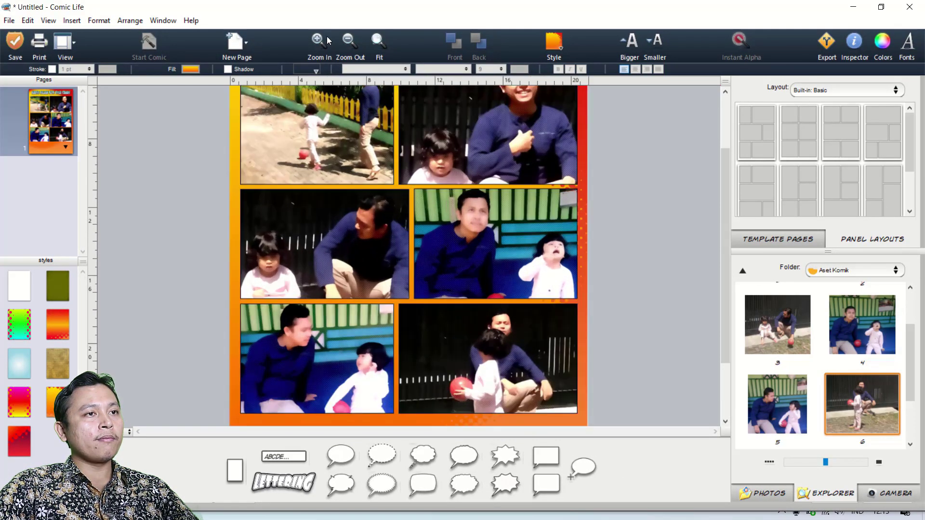
click(327, 38)
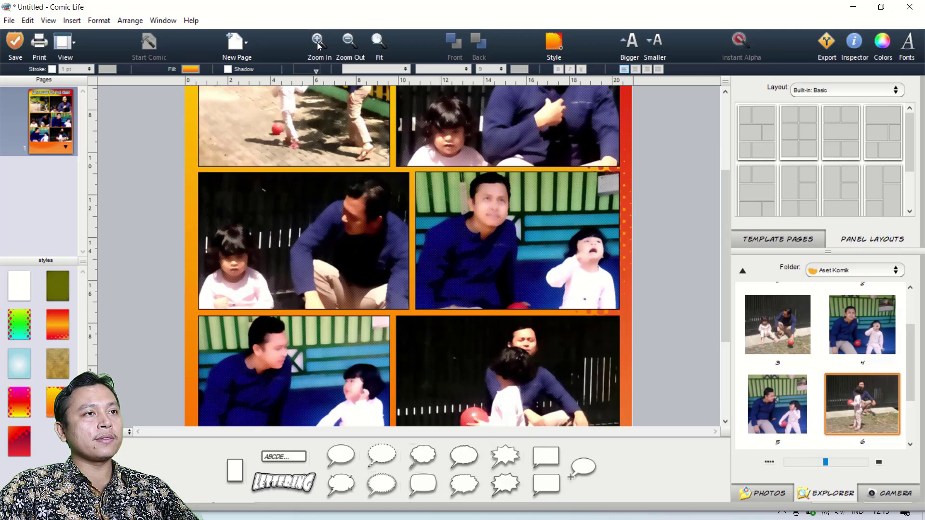
click(317, 42)
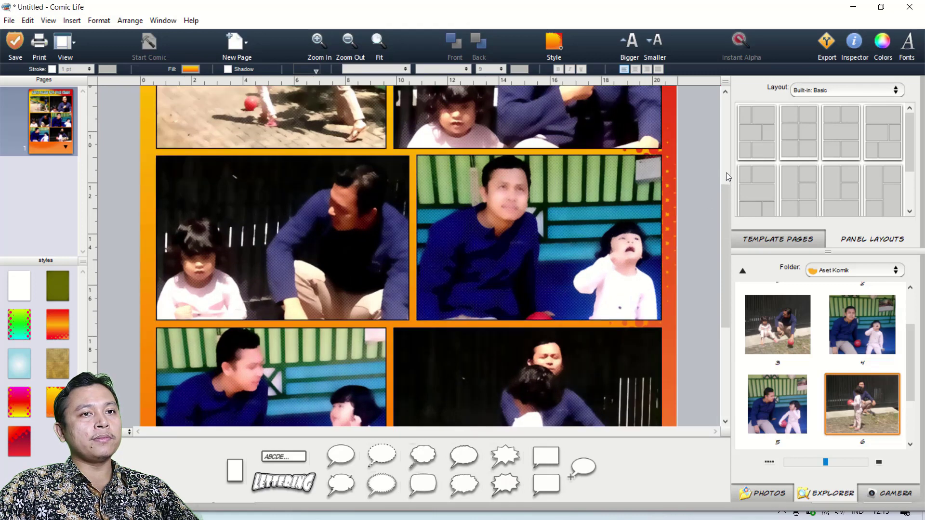
drag(727, 173, 724, 94)
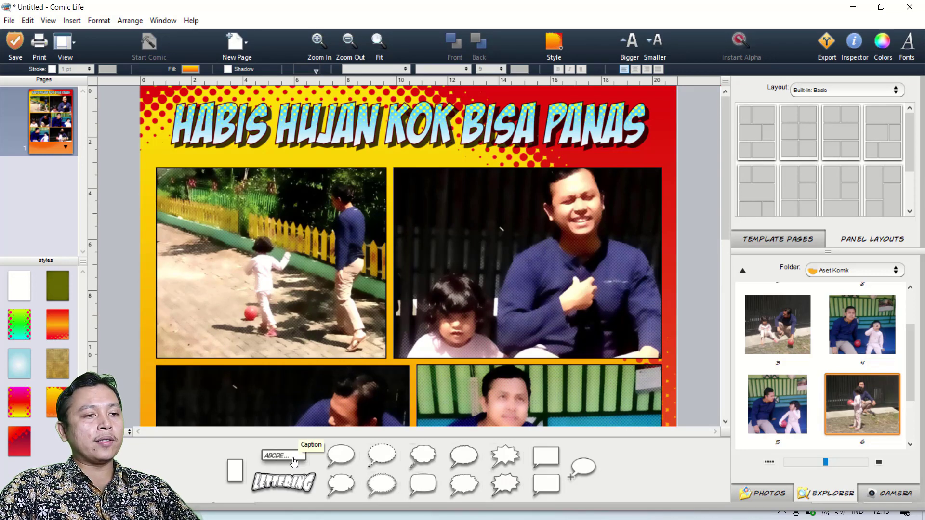
drag(294, 462, 190, 357)
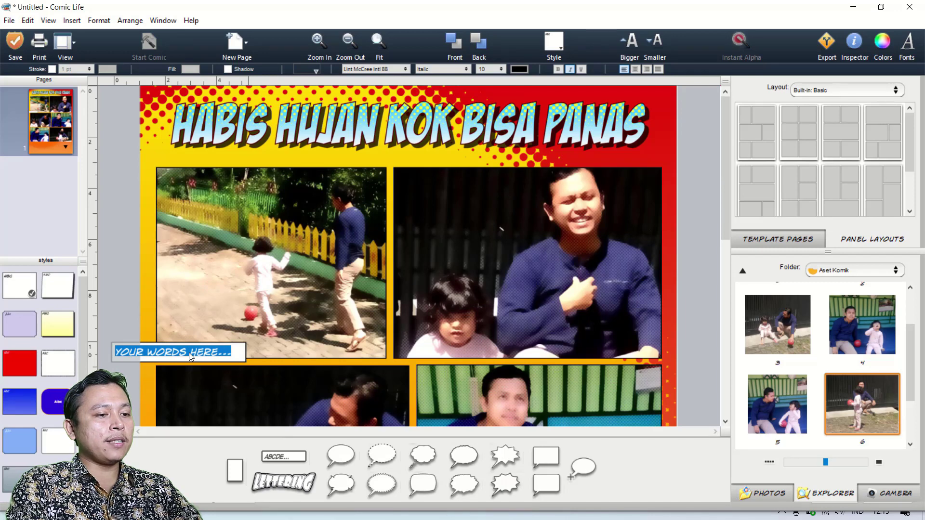
text(PADA SUATU)
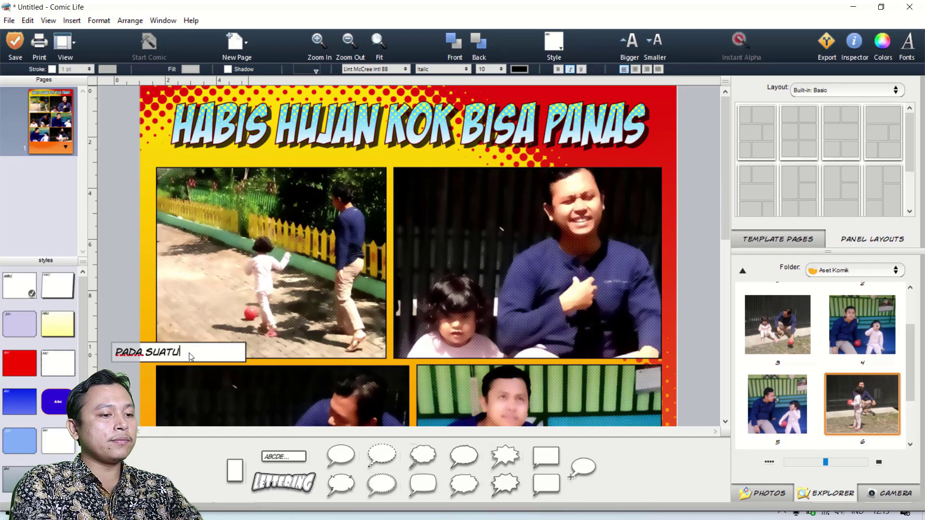
text( HARI D)
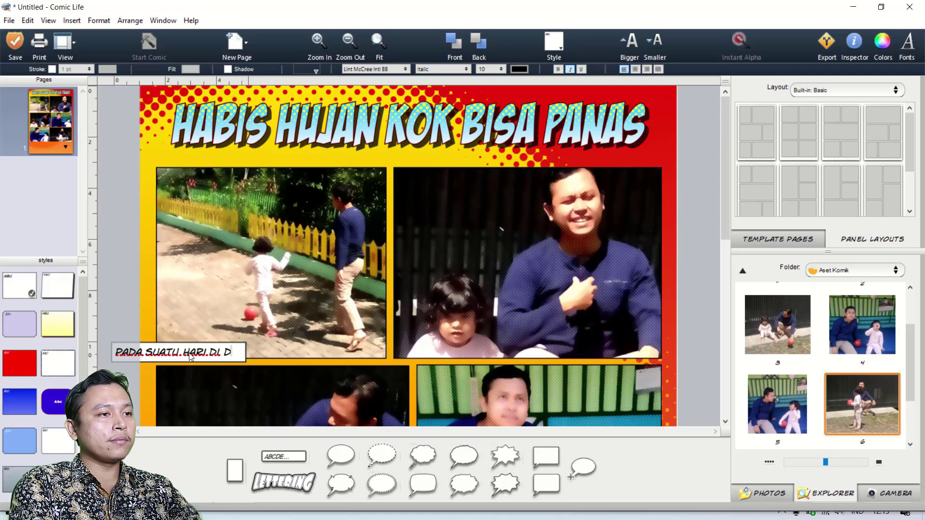
text(I JALAN KOMPLEK)
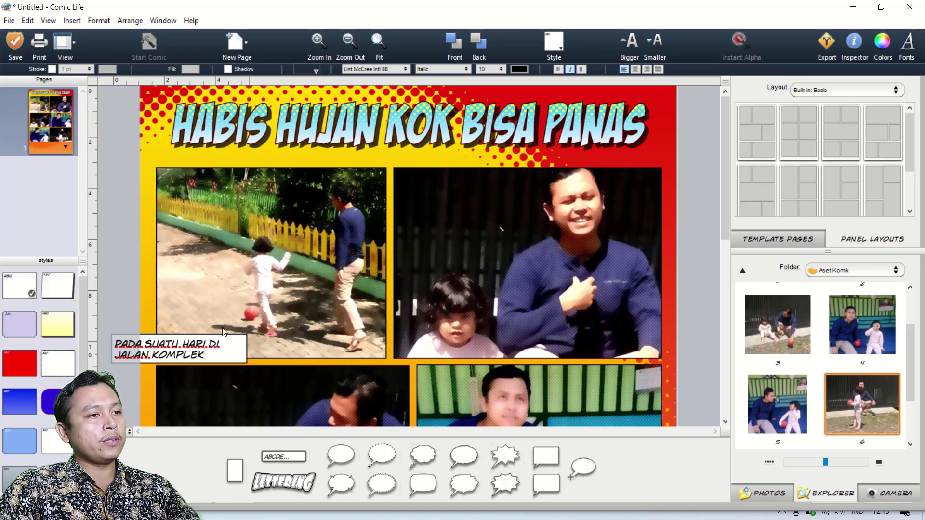
Widen the caption to about 8.2 cm so its text fits one line, and place it inside the first panel's lower-left corner.
click(223, 331)
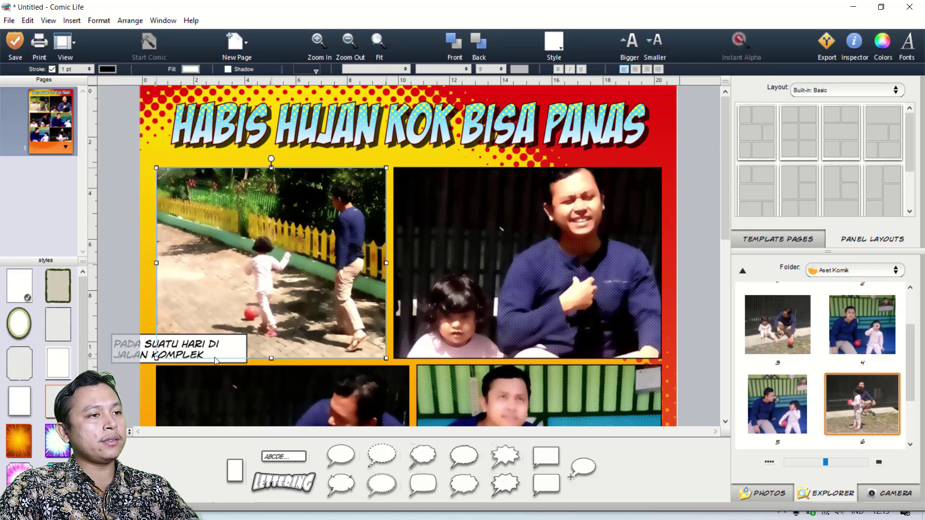
click(219, 354)
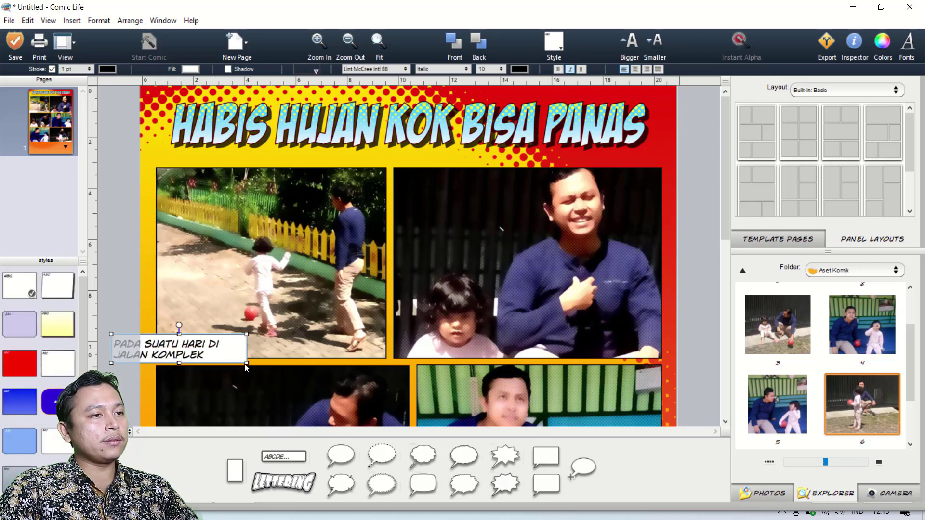
drag(245, 363, 321, 353)
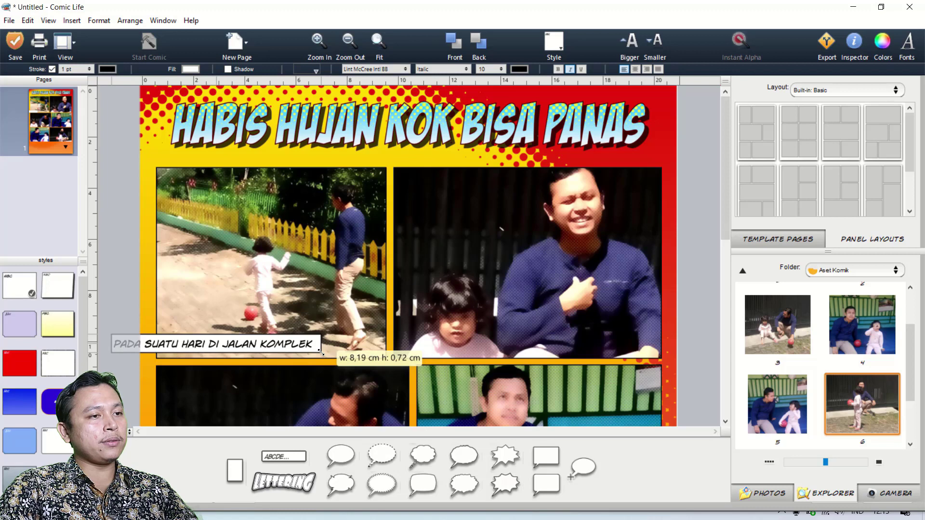
click(284, 347)
drag(273, 347, 330, 353)
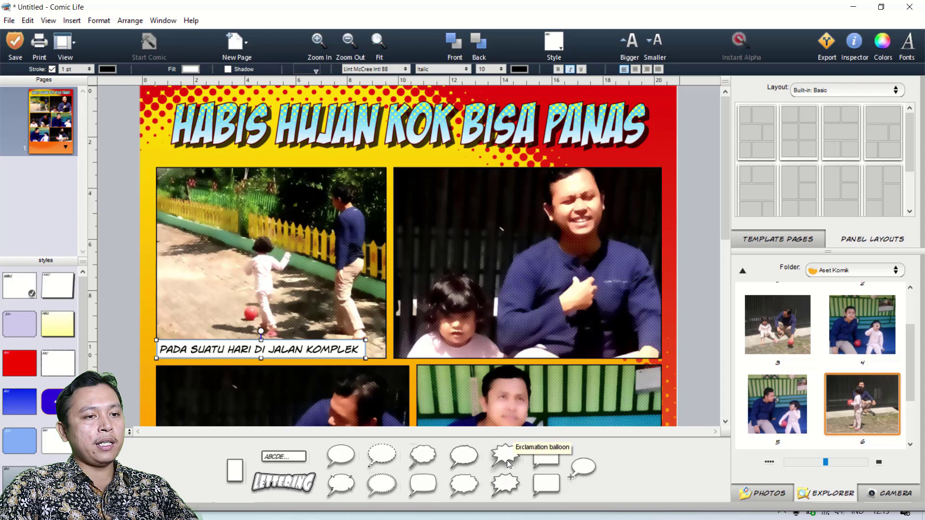
Add a spiky burst balloon in the upper-left area of the first panel with the text "AYO AYAH!!!".
drag(506, 487, 195, 243)
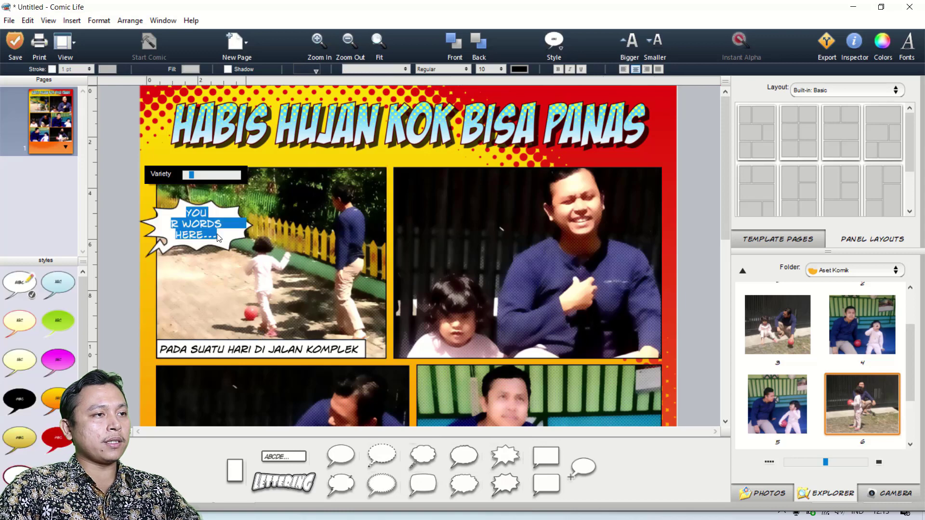
text(A)
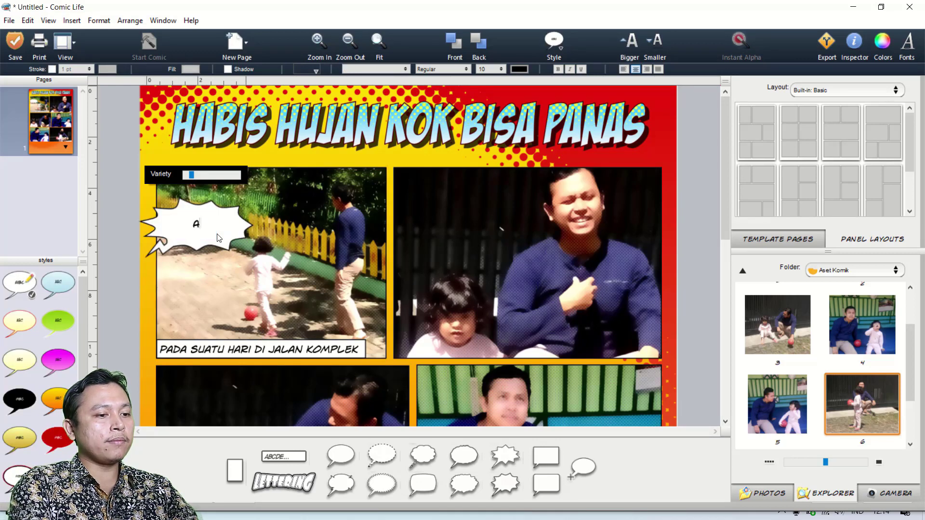
text(YO AYAH!!!)
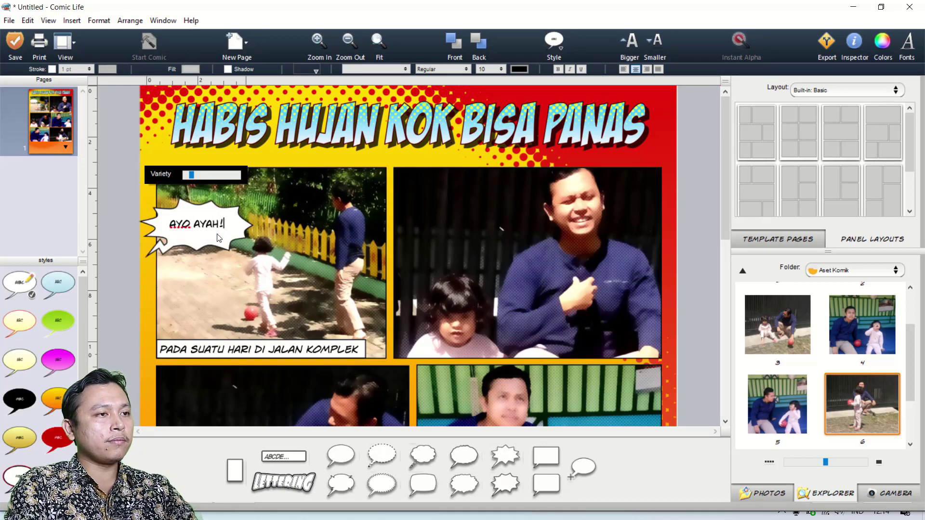
Redirect the tail of the "AYO AYAH!!!" balloon toward the girl's head and adjust the tail's bend.
click(149, 255)
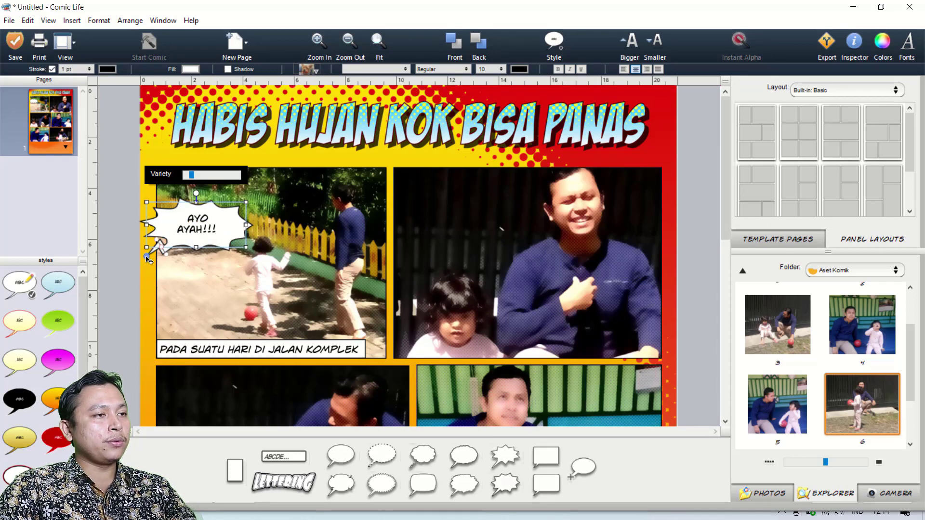
drag(149, 259, 250, 256)
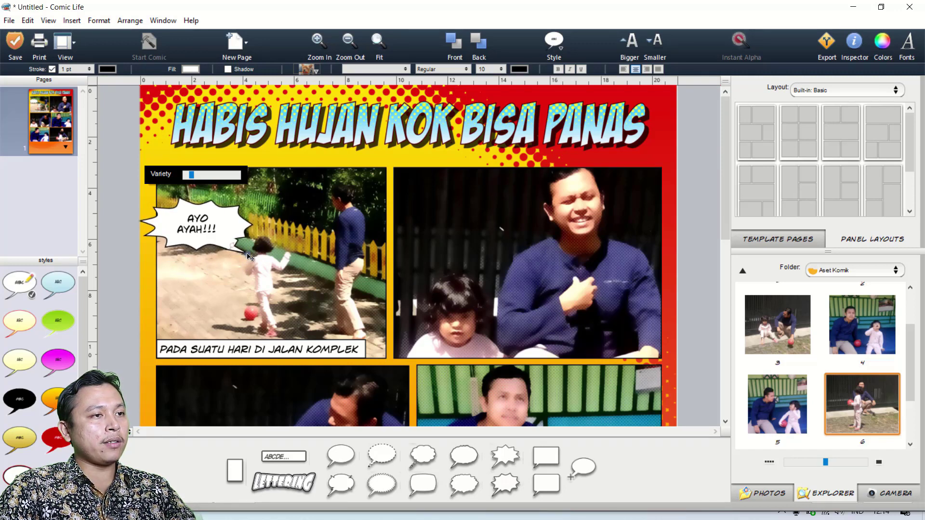
click(219, 235)
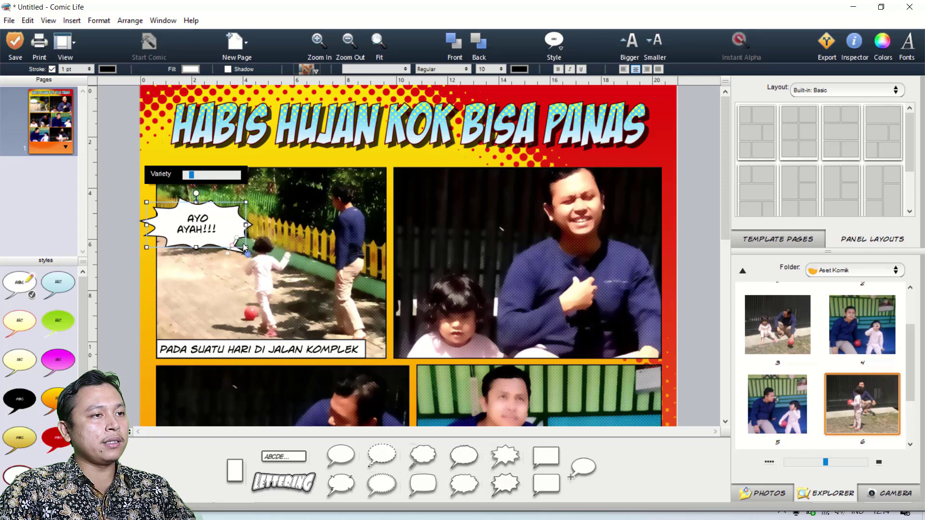
drag(247, 248, 248, 247)
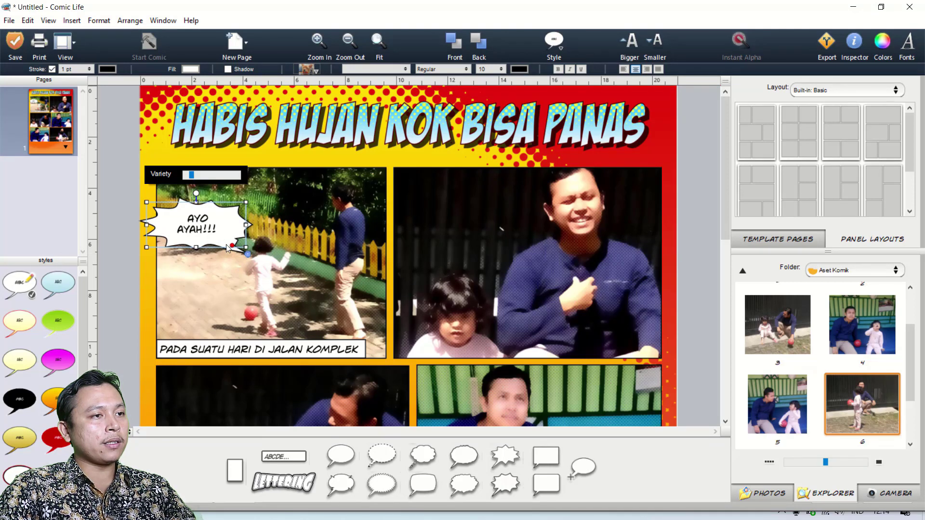
drag(232, 247, 229, 247)
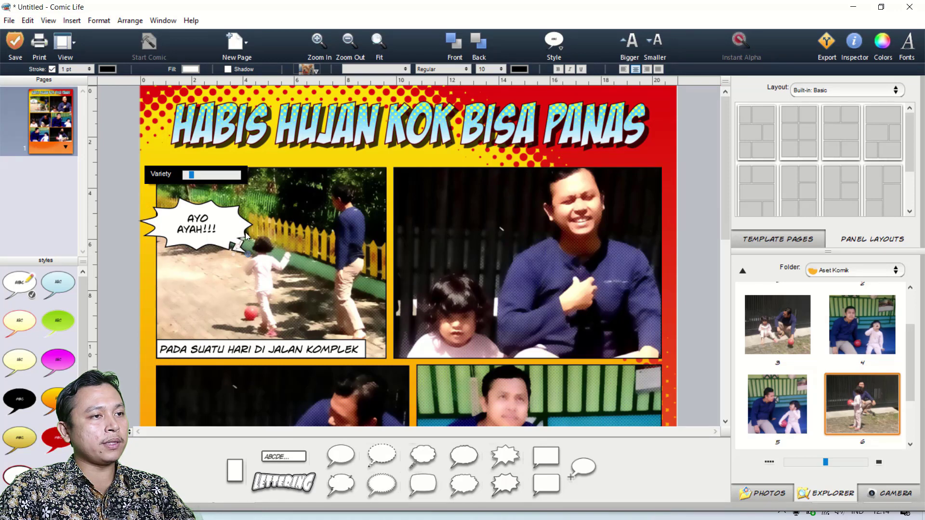
click(244, 236)
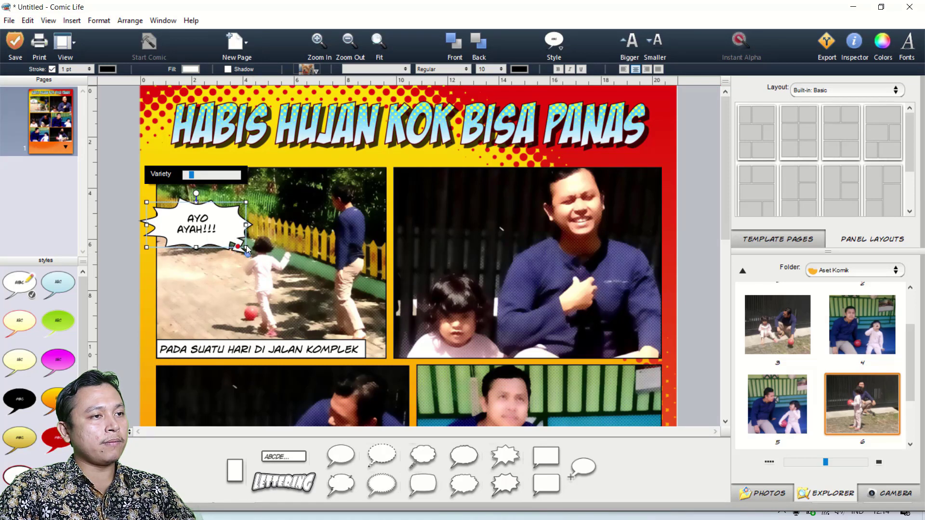
Shrink the "AYO AYAH!!!" balloon and fit it within the first panel's left edge.
drag(246, 246, 202, 231)
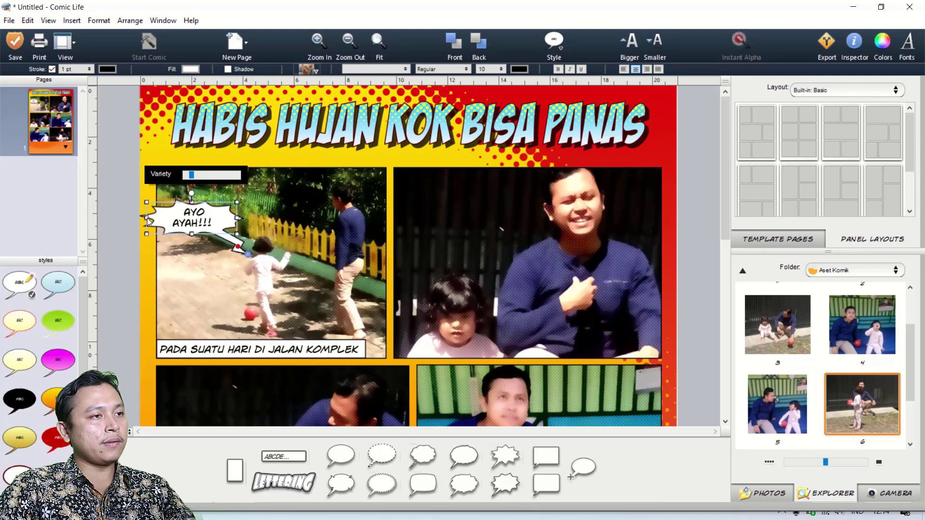
drag(147, 218, 163, 220)
drag(281, 234, 206, 238)
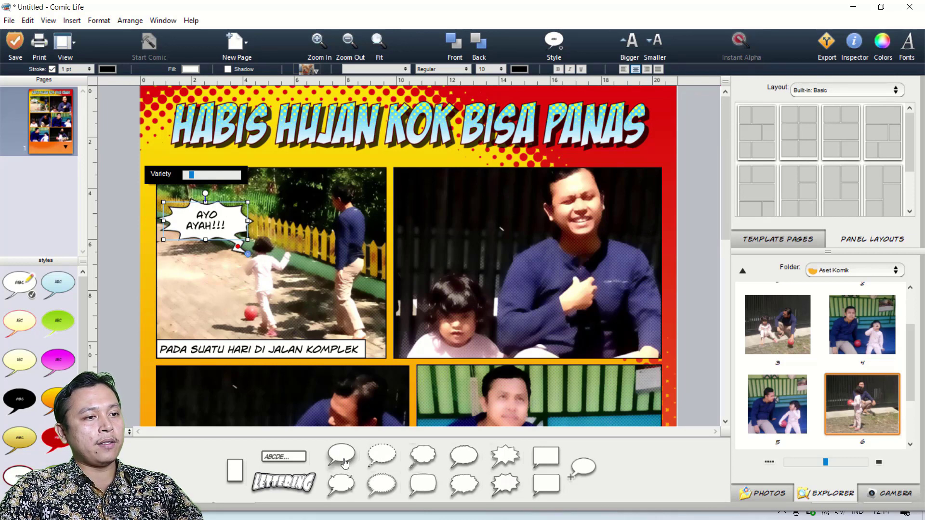
Add an oval speech balloon beside the man's head in the second panel reading "PANAS SEKALI, KITA ISTIRAHAT DULU YA!".
drag(344, 462, 481, 206)
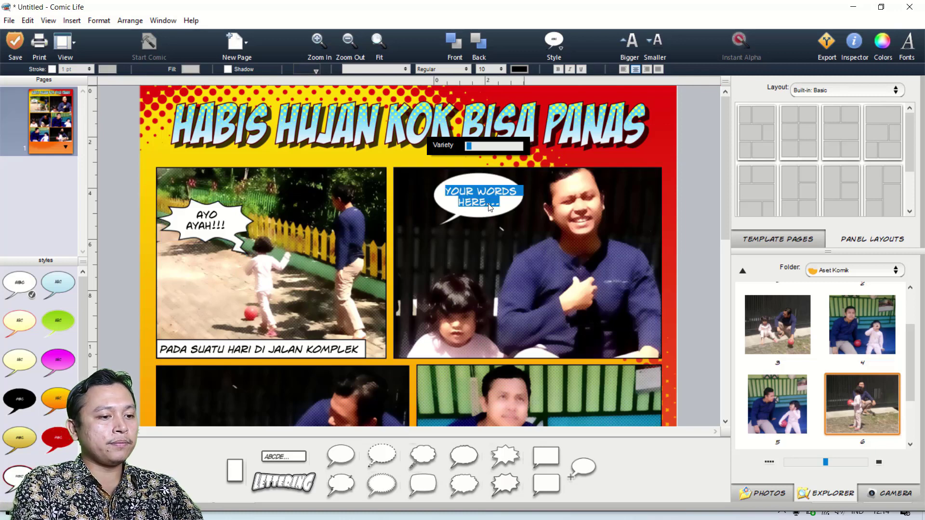
text(PAN)
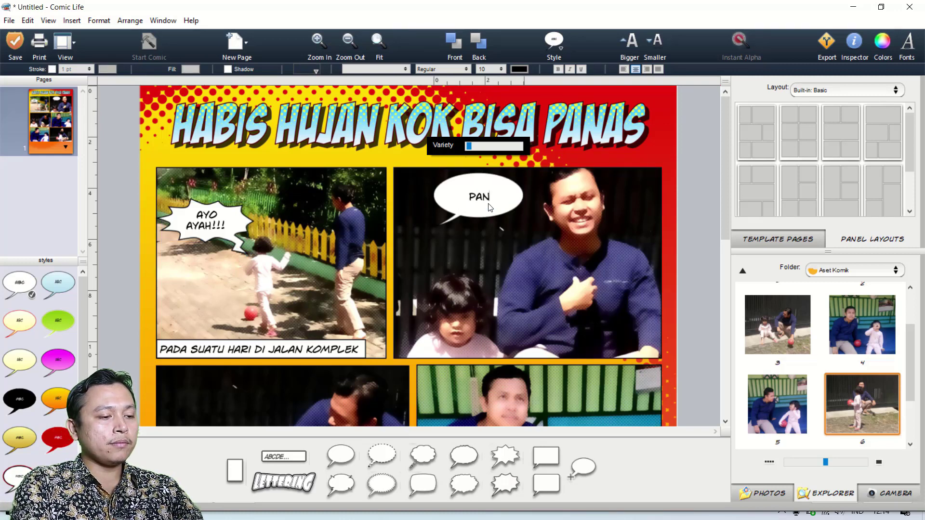
text(AS SEKALI)
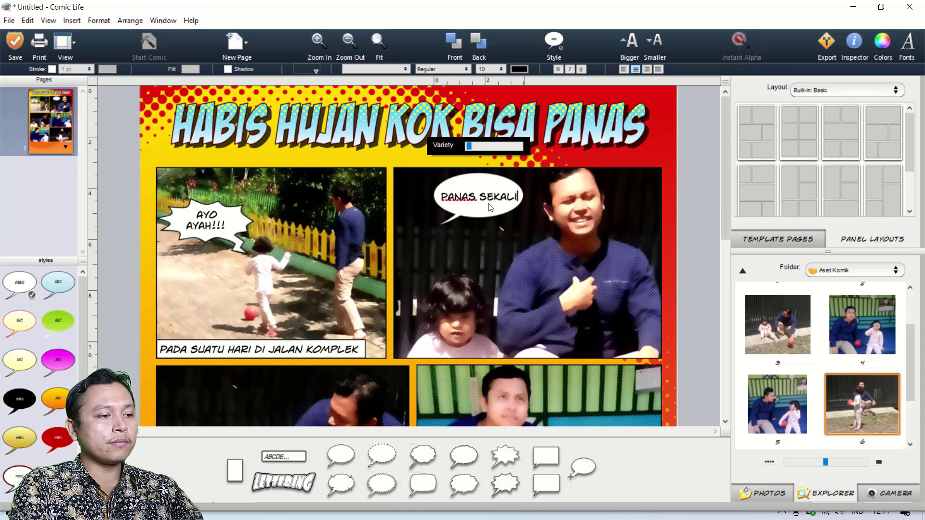
text( KITA OS)
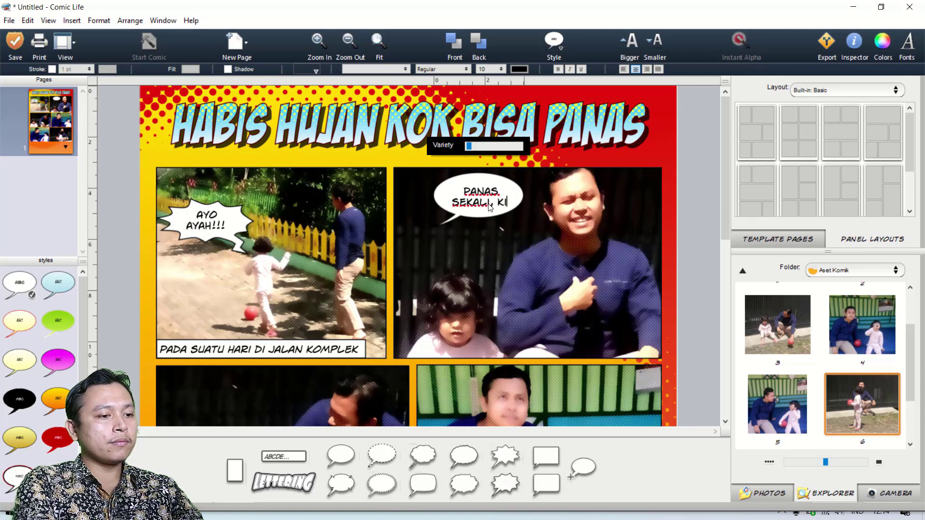
key(BackSpace)
key(BackSpace)
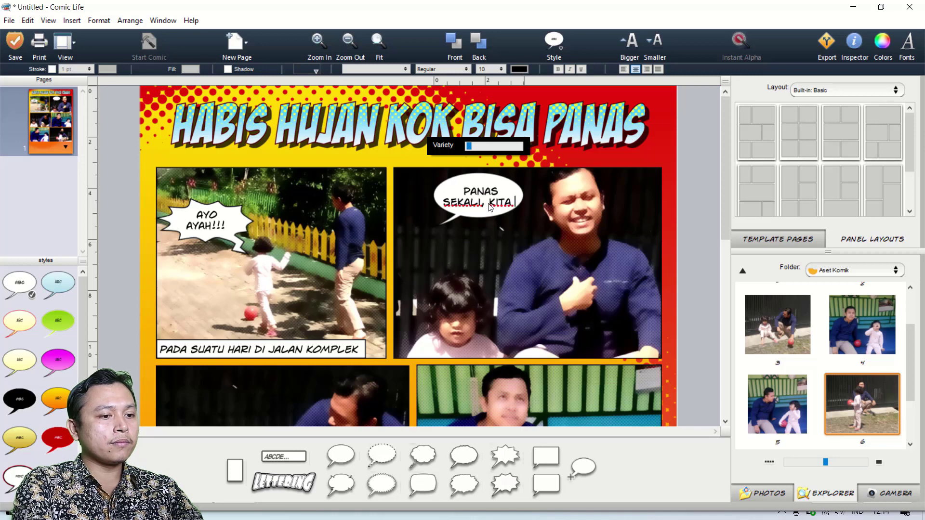
text(ISTIRAHAT DULU)
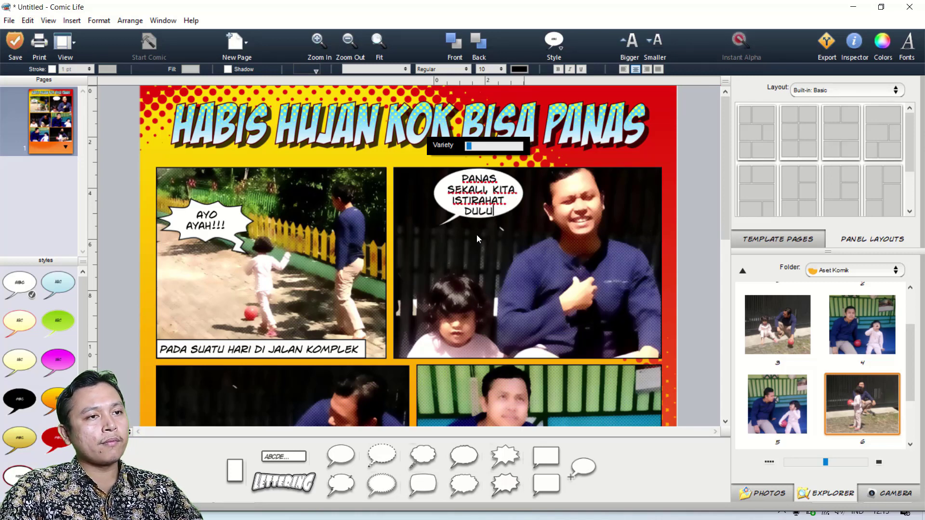
text( YA!)
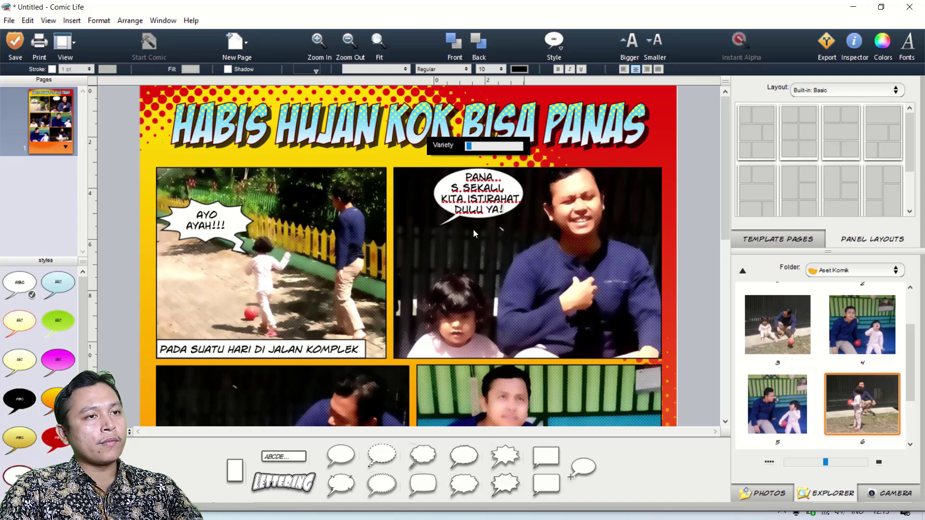
Point the second panel's balloon tail at the man's face and make the balloon slightly taller and wider.
click(446, 222)
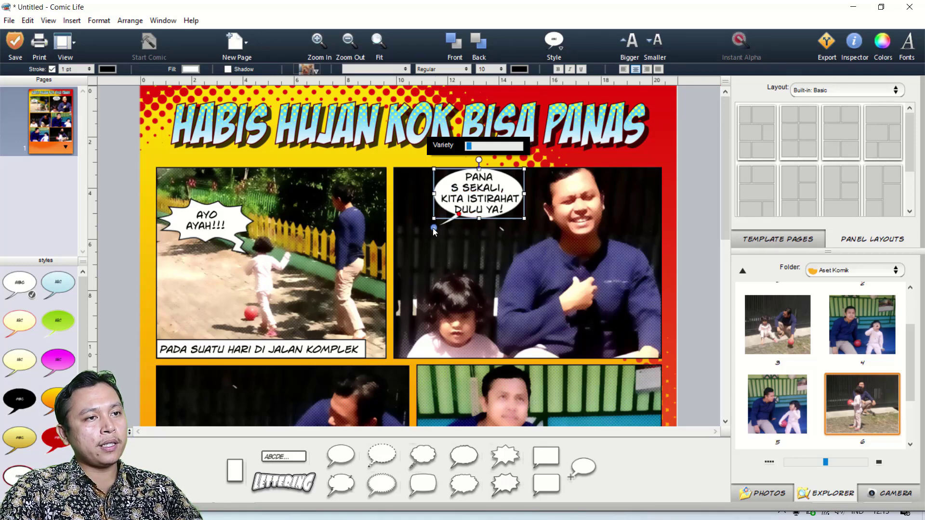
drag(435, 228, 555, 227)
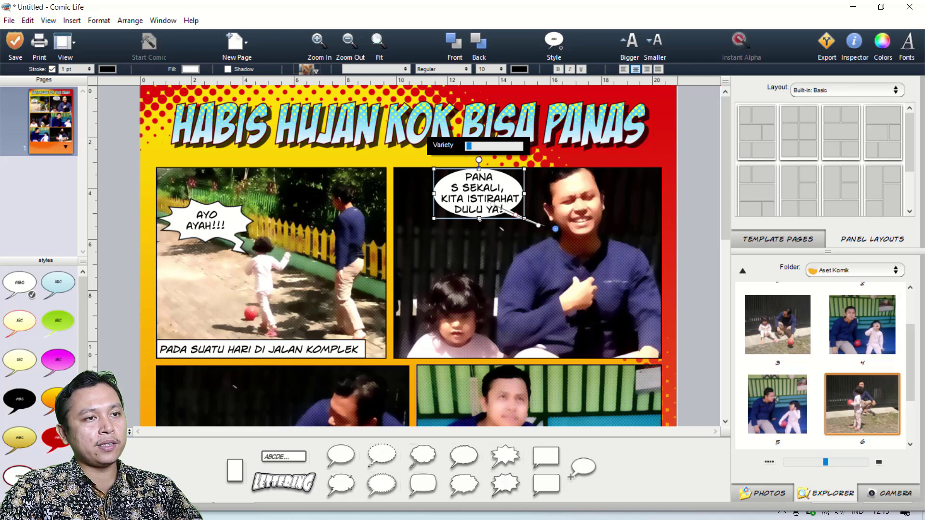
drag(479, 218, 481, 225)
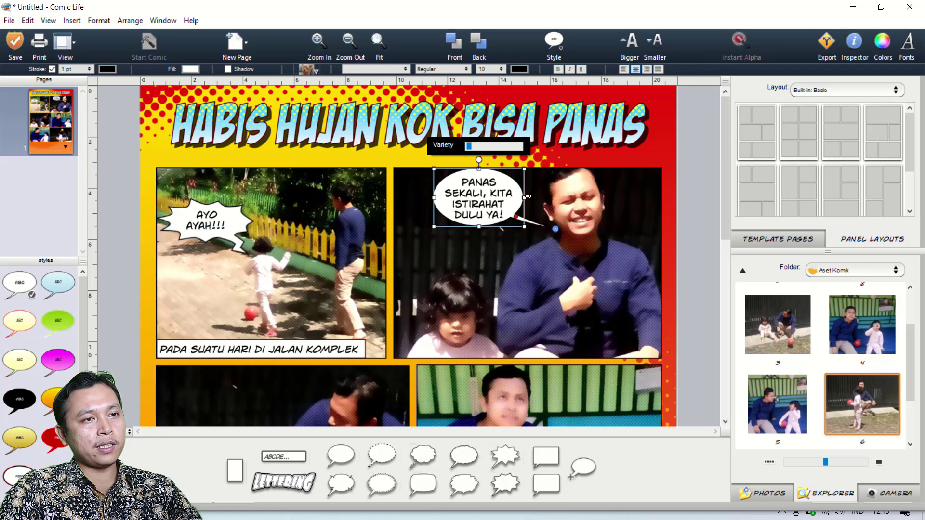
drag(526, 196, 535, 197)
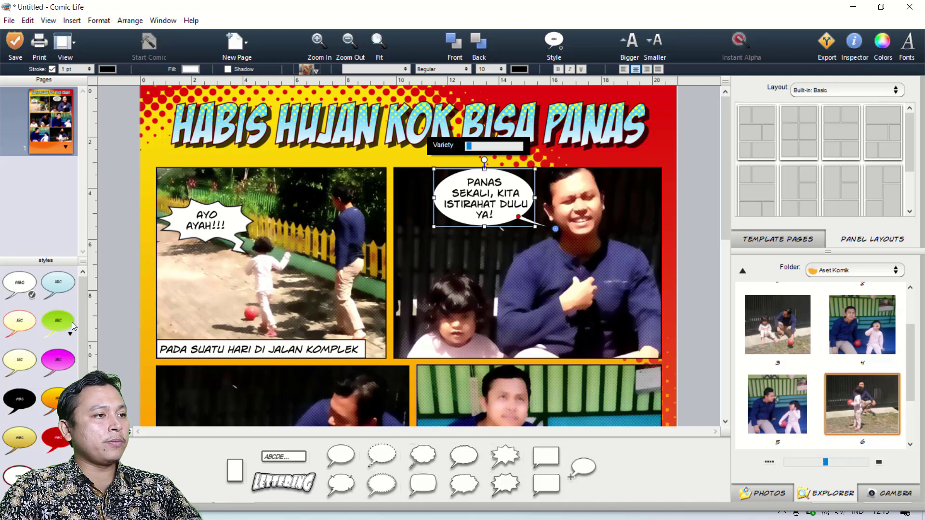
Apply the white balloon style with the green outline to the man's balloon in the second panel and turn off its stroke.
drag(83, 310, 80, 411)
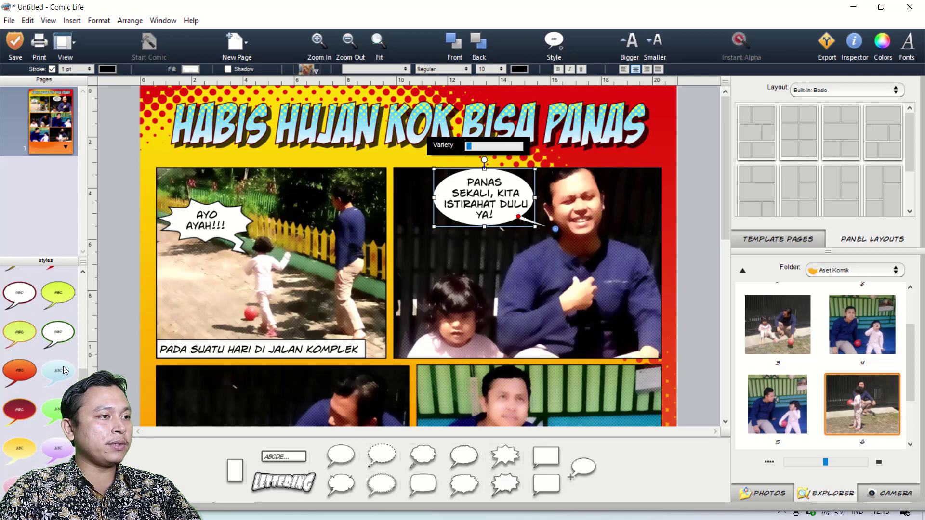
click(55, 338)
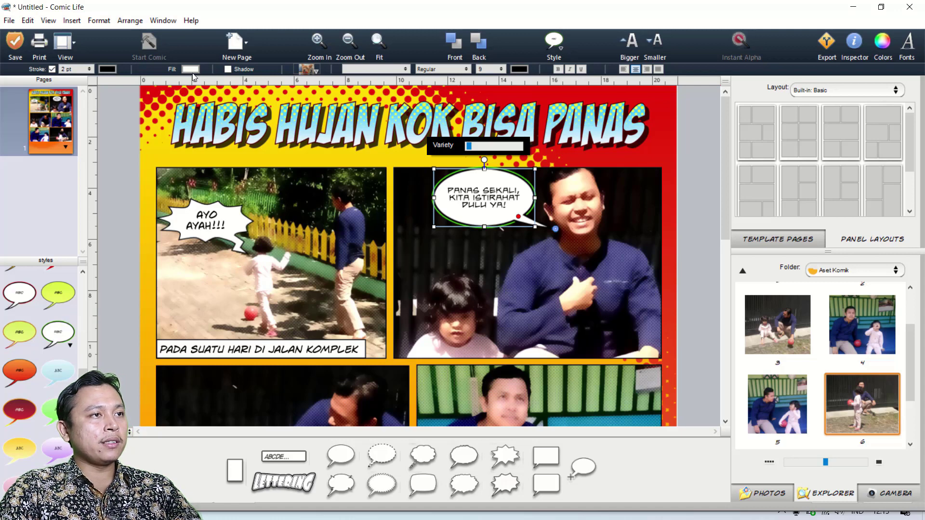
click(52, 69)
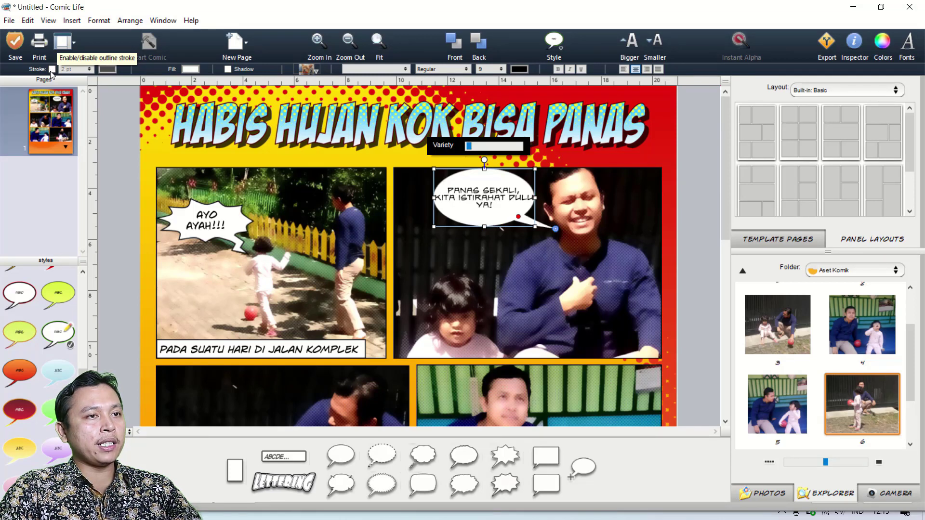
Set the dialogue in the second panel's man's balloon to the DigitalStrip font at size 11.
click(405, 71)
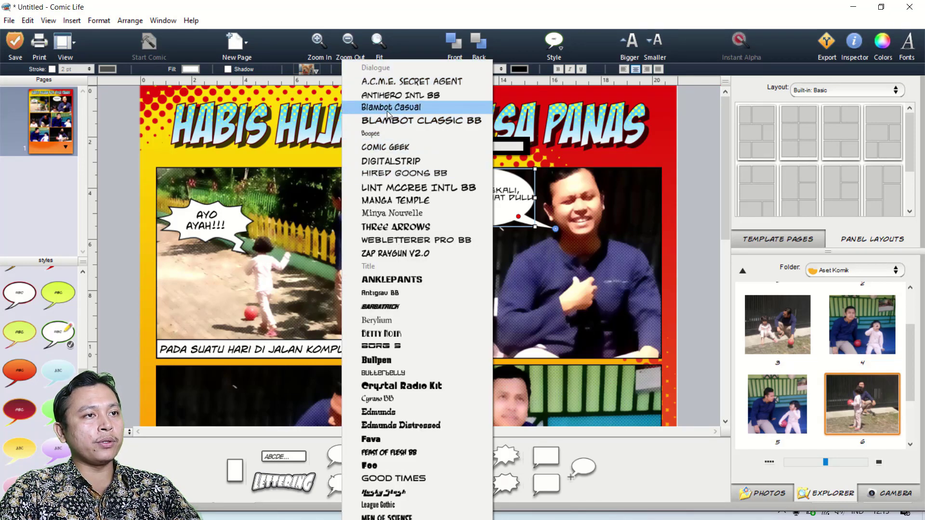
click(386, 161)
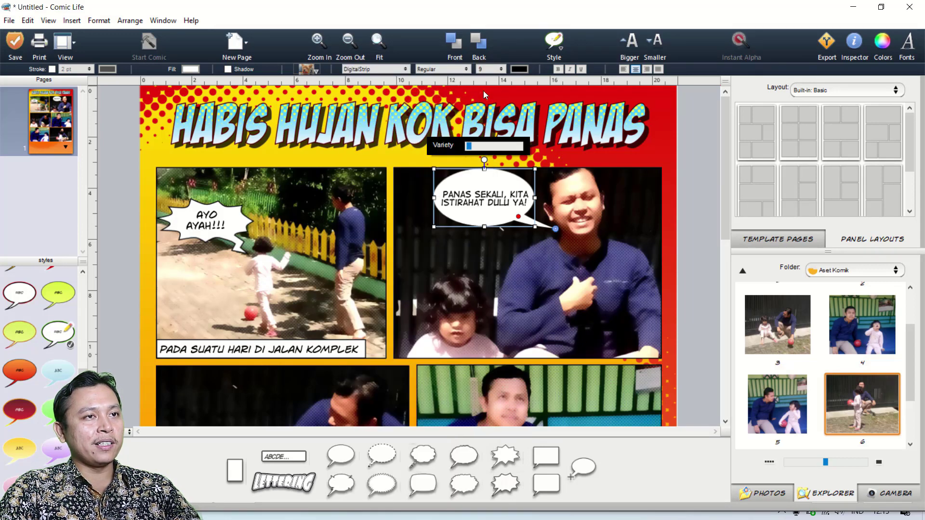
click(633, 48)
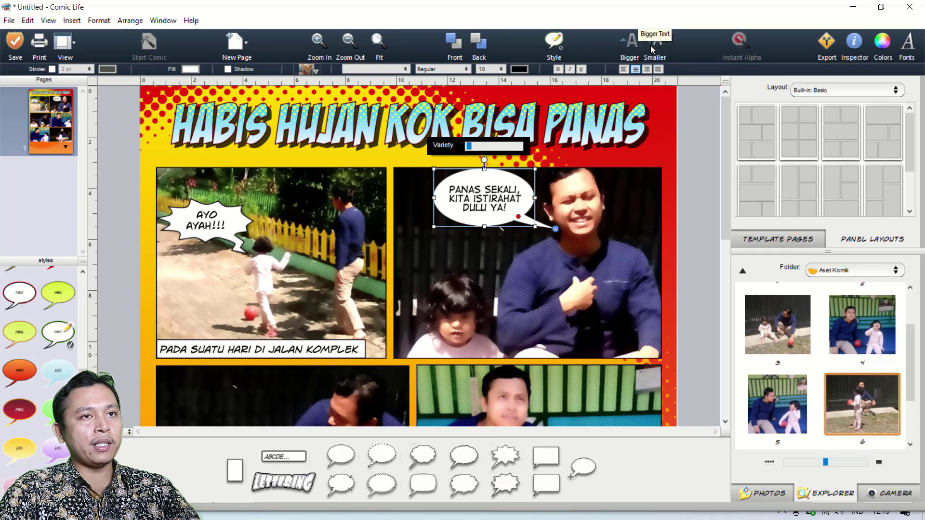
click(650, 45)
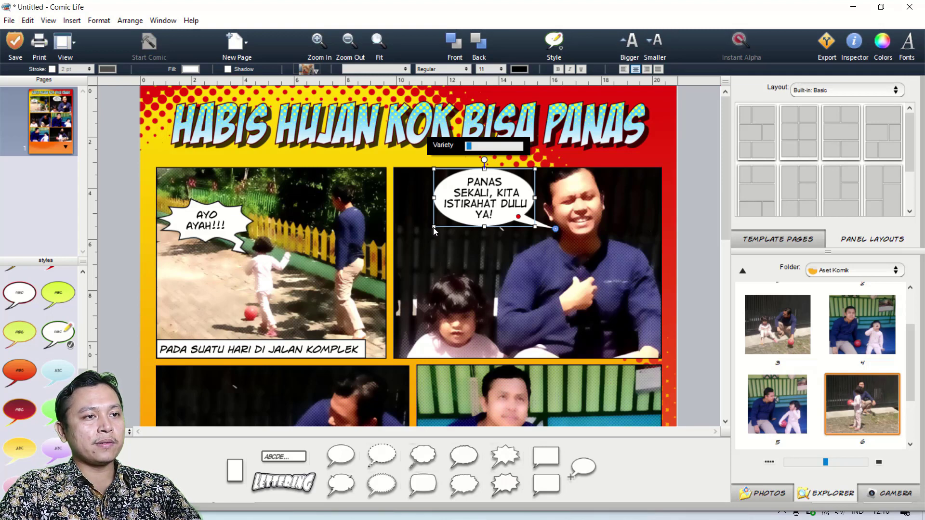
Enlarge the man's balloon in the second panel slightly downward and to the left around its dialogue.
drag(434, 227, 431, 236)
drag(448, 269, 448, 269)
click(486, 268)
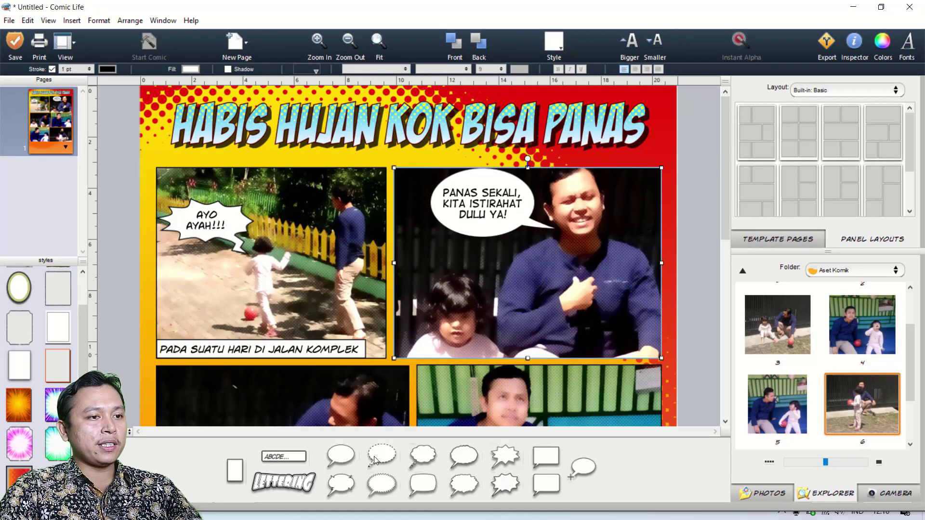
Add an oval speech balloon just above the girl in the second panel with its tail pointing down at her head.
drag(348, 454, 422, 246)
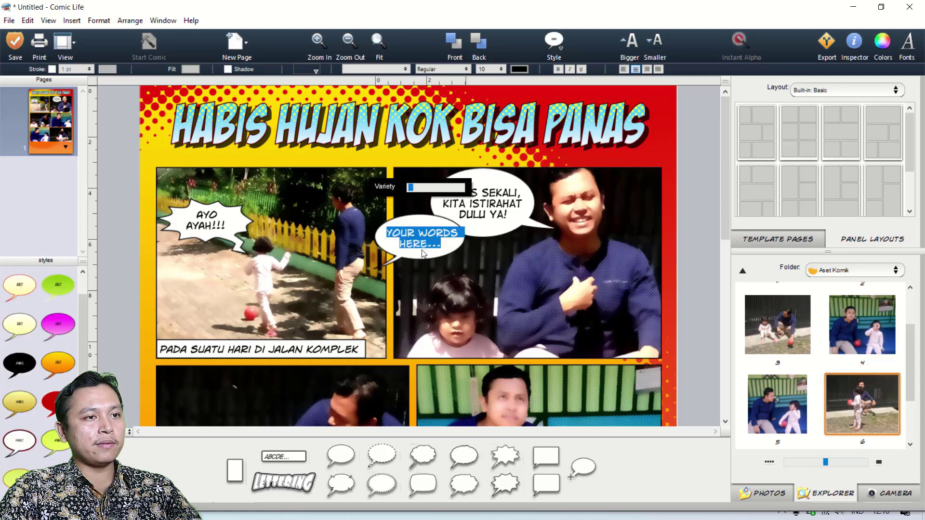
click(382, 266)
drag(374, 269, 441, 269)
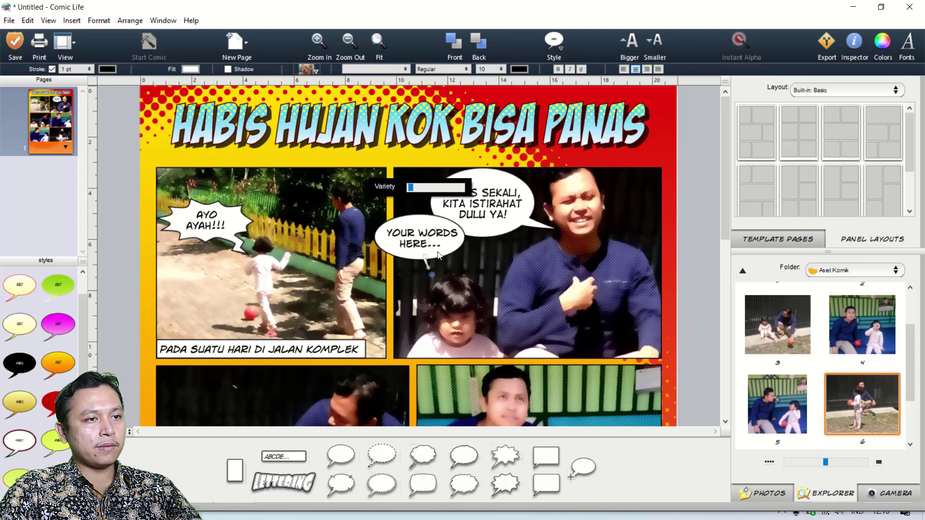
mouse_move(441, 251)
mouse_down()
mouse_move(454, 269)
mouse_move(466, 266)
mouse_move(449, 261)
mouse_up()
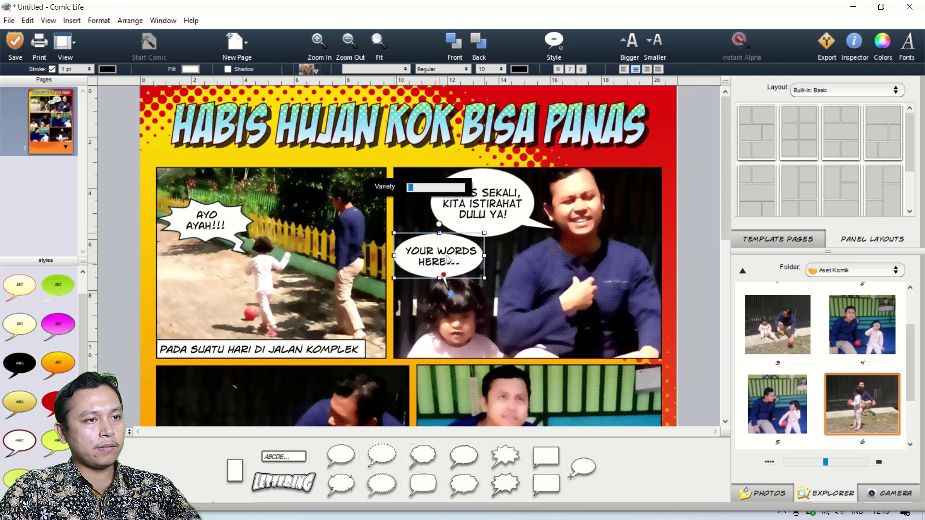
Replace the girl's balloon placeholder text with "IYA YAH, SORE NANTI BISA HUJAN INI!".
double_click(447, 257)
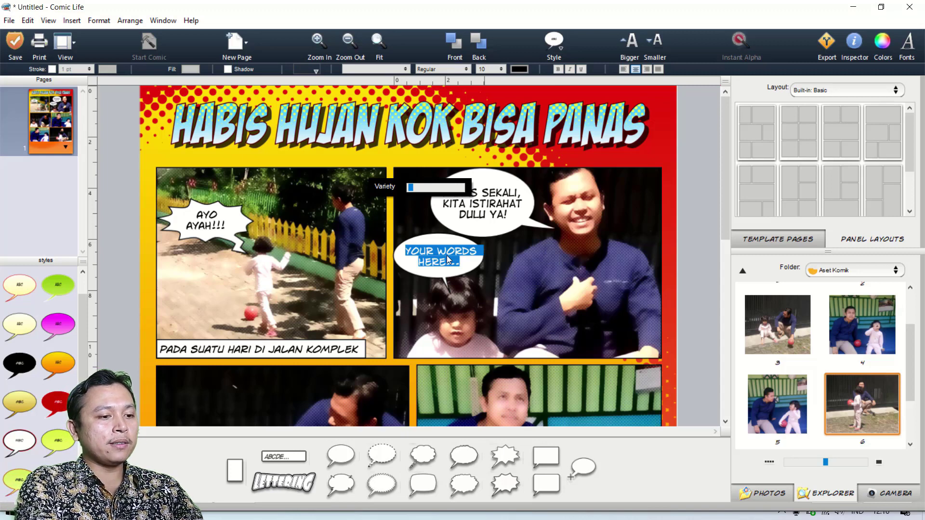
text(IYA YAH, SEPE)
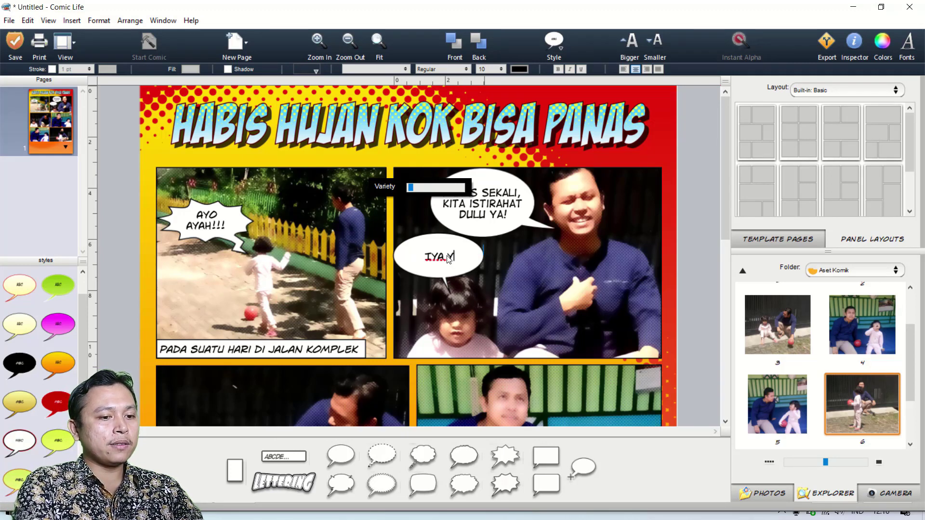
key(BackSpace)
key(BackSpace)
key(BackSpace)
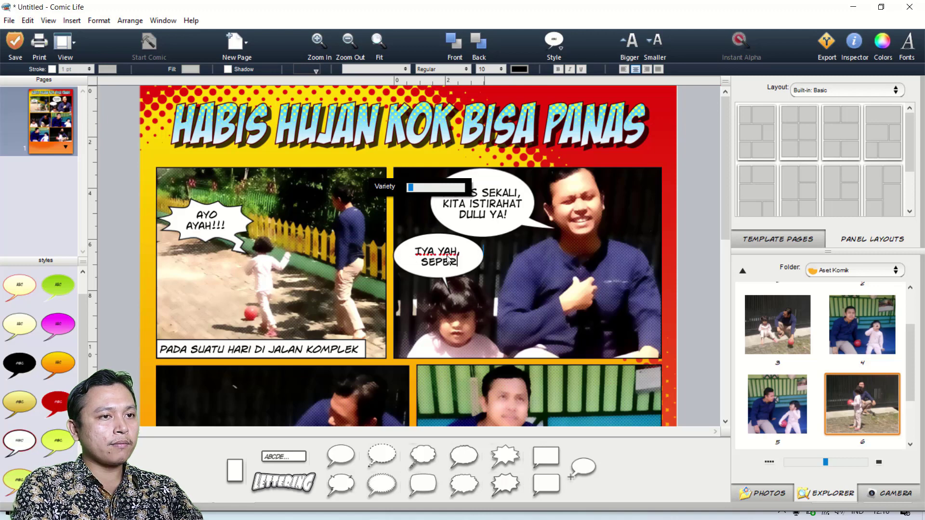
text(ORE NANTI)
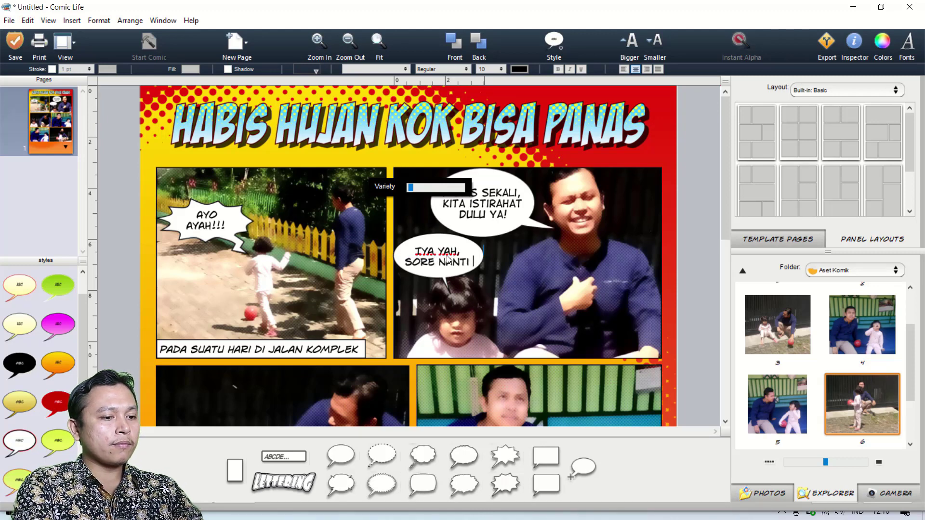
key(BackSpace)
text(, BIS)
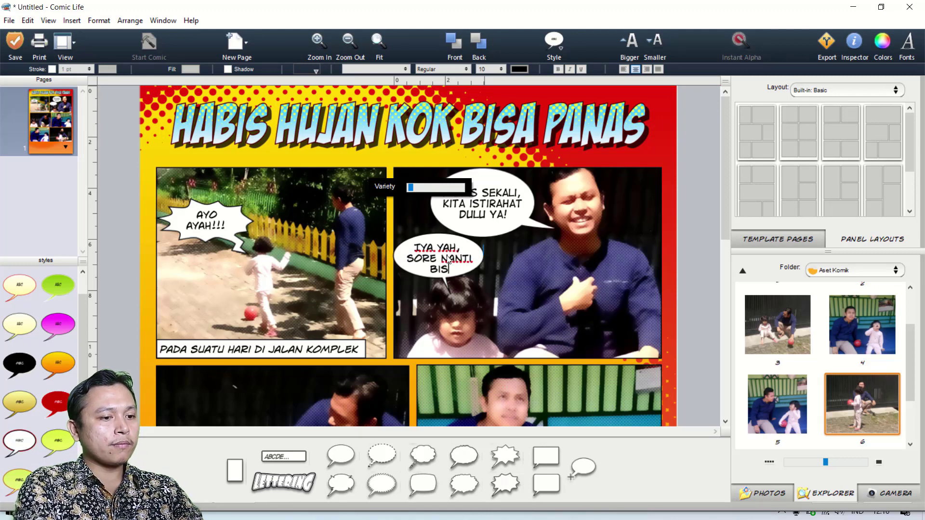
text(A HUJAN. INI)
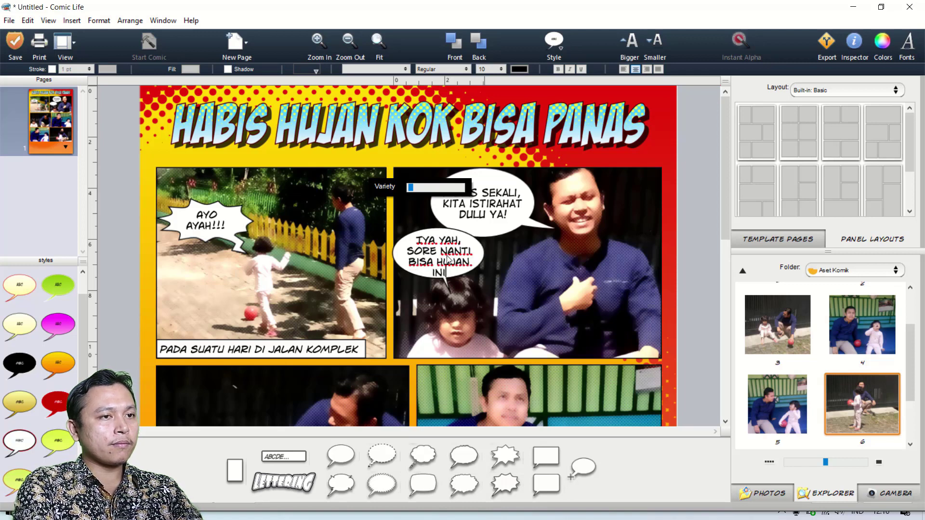
text(!)
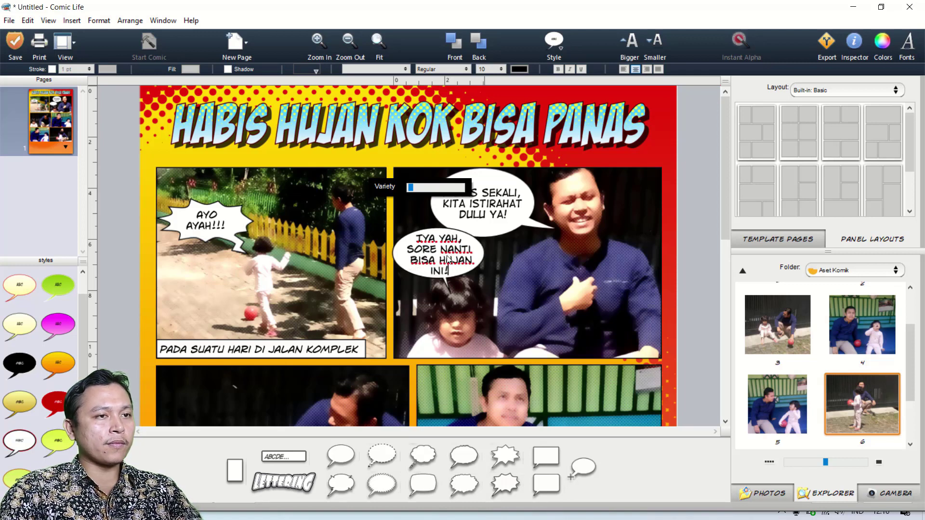
click(488, 299)
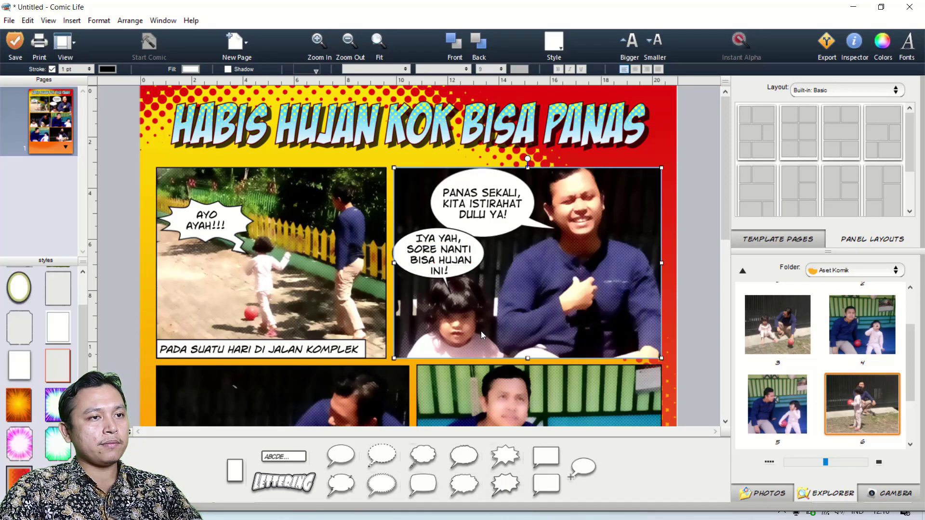
Shift the girl's balloon slightly right and down, and apply the white style with the green outline, with its stroke turned off.
click(469, 272)
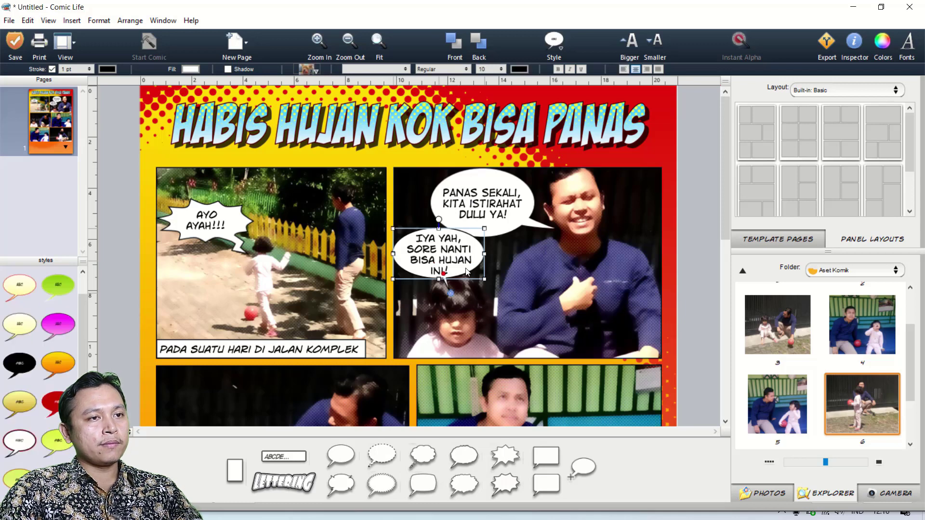
drag(467, 271, 475, 277)
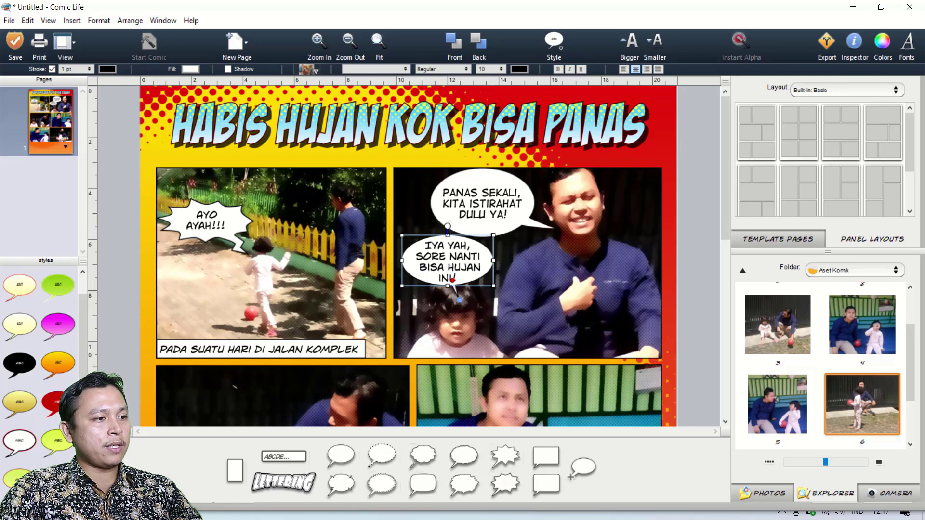
click(58, 479)
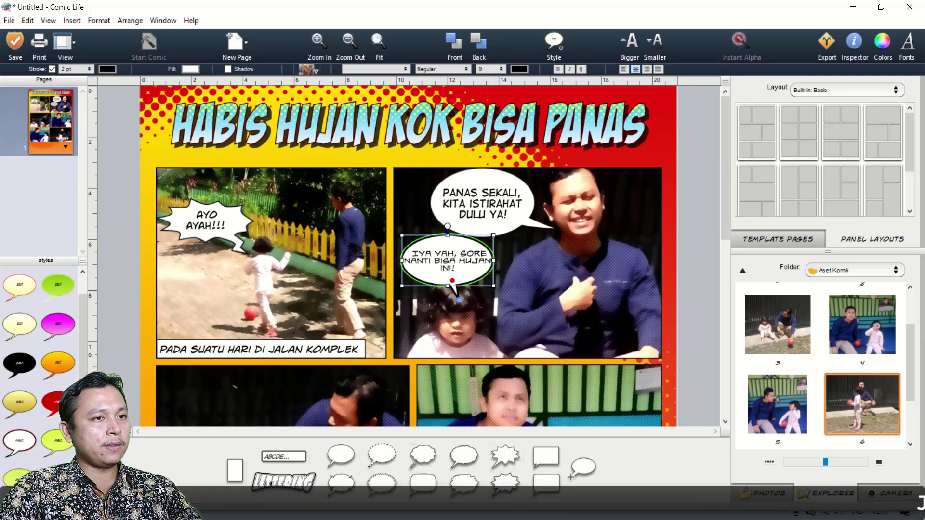
click(52, 69)
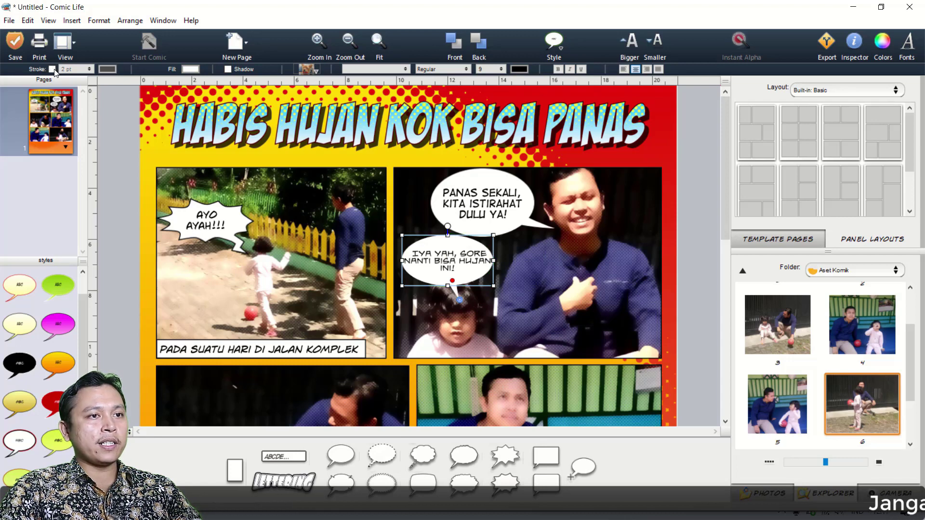
Change the girl's balloon dialogue in the second panel to the DigitalStrip font and make it one size larger.
click(403, 71)
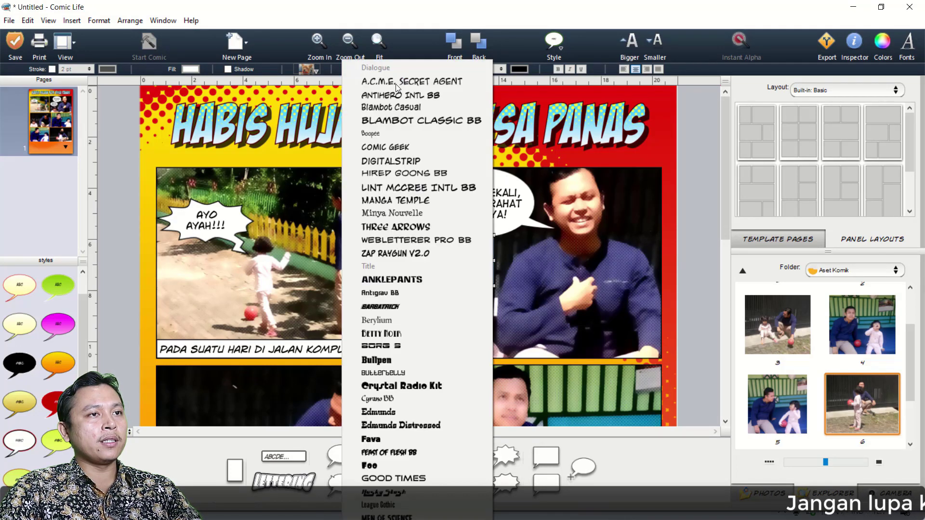
click(388, 162)
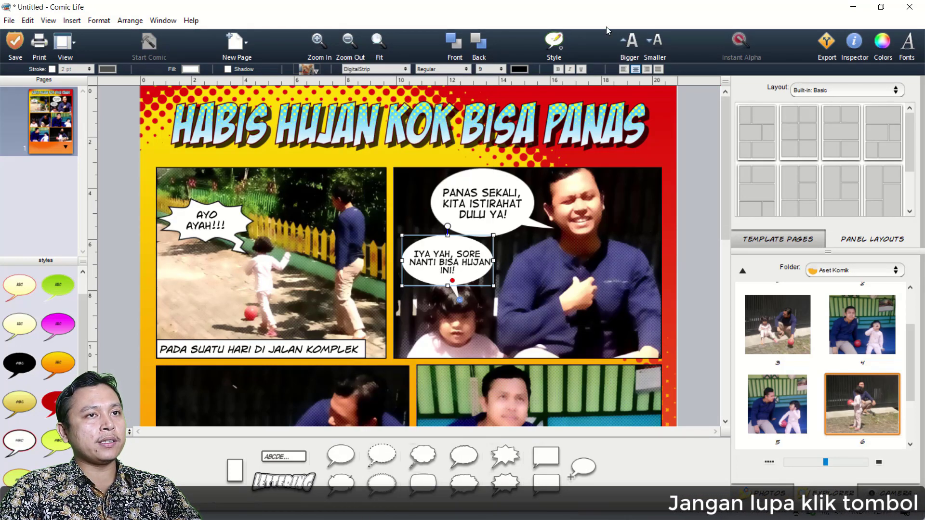
click(631, 50)
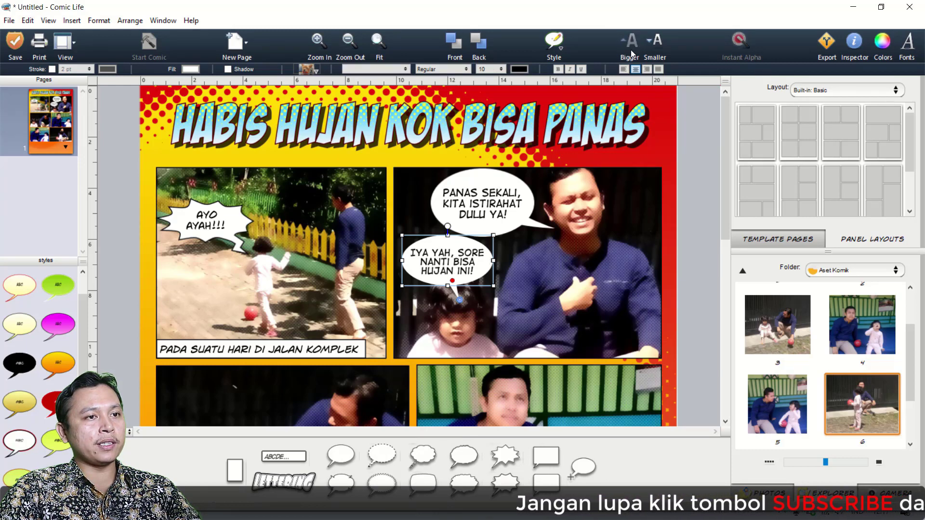
click(631, 50)
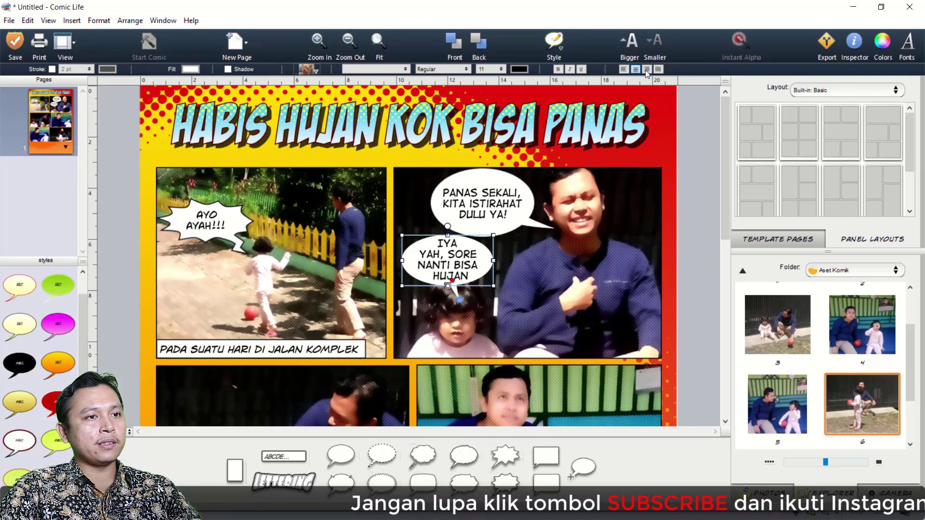
click(659, 41)
Shorten the tail of the girl's balloon slightly so its tip sits at the top of her hair.
click(496, 317)
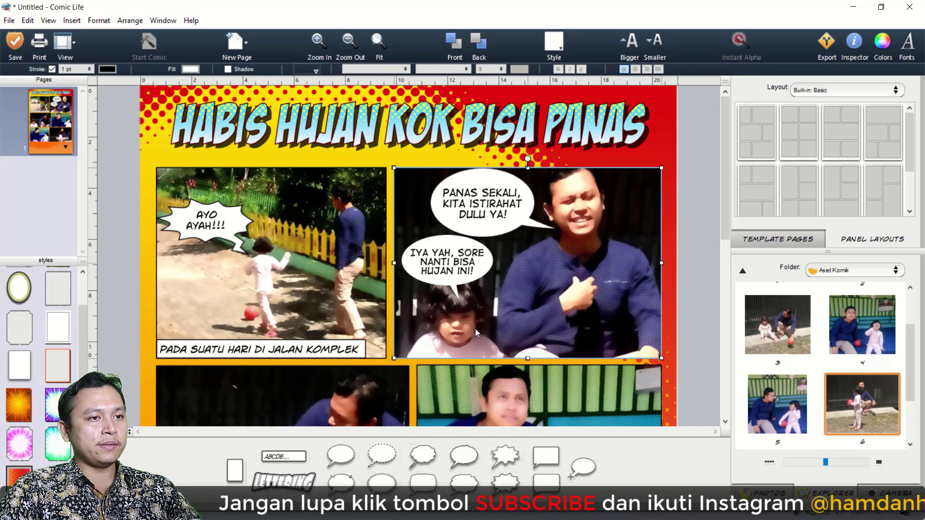
drag(458, 296, 456, 292)
click(501, 306)
Add an oval speech balloon in the third panel between the girl and the man reading "LOH, HABIS PANAS KOK BISA HUJAN?".
scroll(722, 231, down, 5)
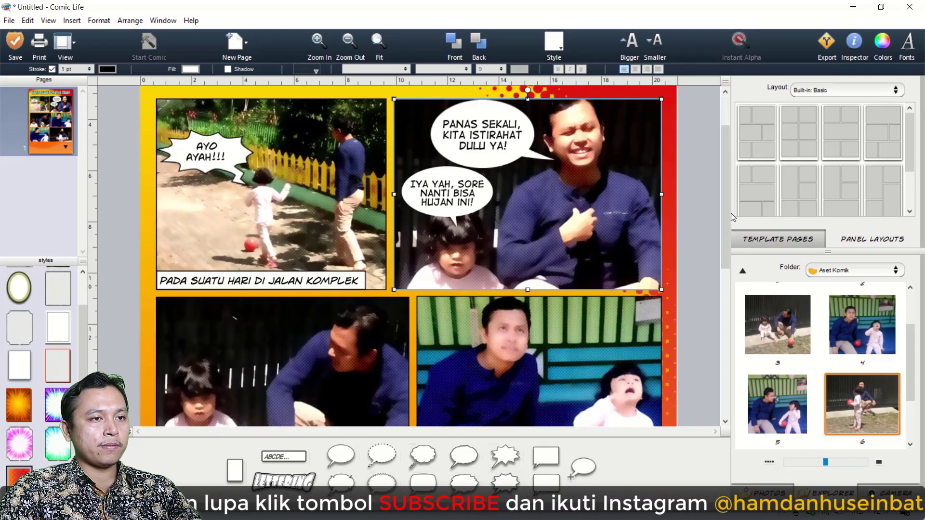
drag(341, 455, 230, 244)
text(LOH, HABIS PANAS KOK BISA HUJAN?)
click(258, 230)
Direct the third panel's balloon tail toward the man and change the font of its dialogue.
drag(209, 256, 306, 257)
click(376, 70)
click(402, 103)
click(283, 188)
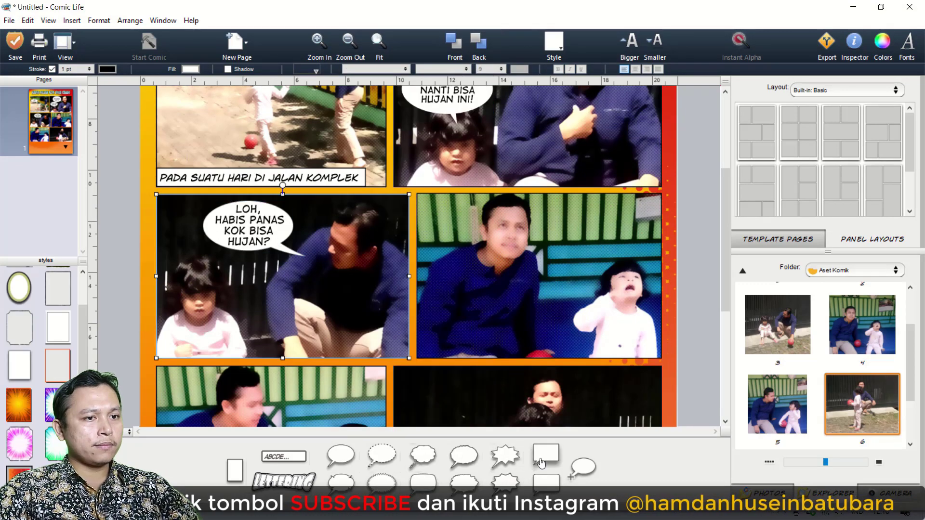
Add a rounded rectangular speech balloon above the girl in the fourth panel, starting with the text "IYA YAH,".
drag(546, 483, 576, 213)
text(IYA YAH,)
click(541, 188)
Enlarge the fourth panel's rectangular balloon toward the panel's right edge and point its tail at the girl's head.
click(577, 217)
drag(622, 232, 658, 253)
drag(532, 245, 614, 276)
Set the fourth panel's balloon stroke to 1.5 pt and make the balloon slightly taller.
click(76, 70)
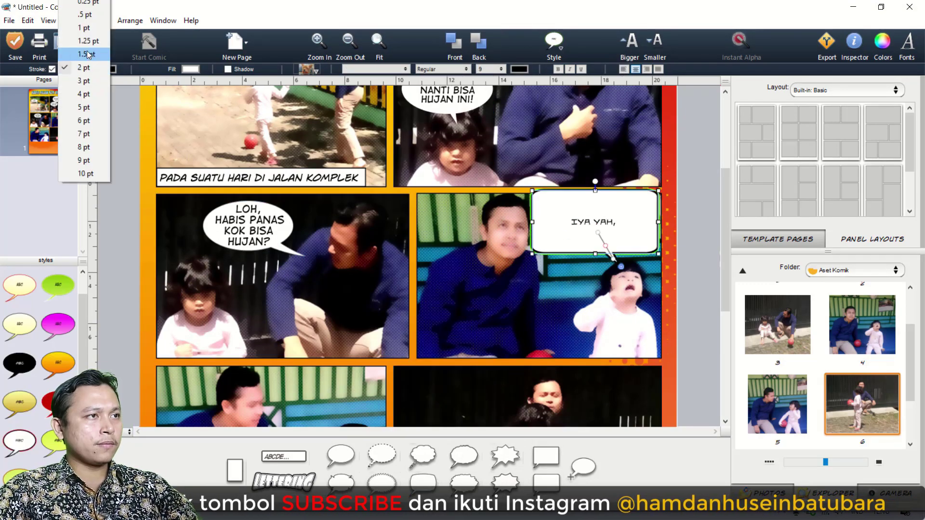
click(86, 54)
drag(658, 253, 659, 261)
Append "KATA BU GURU, HUJAN ITU DIAWALI DARI PANAS MATAHARI, KEMUDIAN AIR MENGUAP, LALU... EMM.. SAYA LUPA YAH !!!" to panel four's dialogue and nudge the balloon.
click(626, 275)
double_click(601, 231)
click(376, 69)
click(621, 228)
text(KATA BU GURU, HUJAN ITU DIAWALI DARI PANAS MATAHARI, KEMUDIAN AIR MENGUAP, LALU... EMM.. SAYA LUPA YAH !!!)
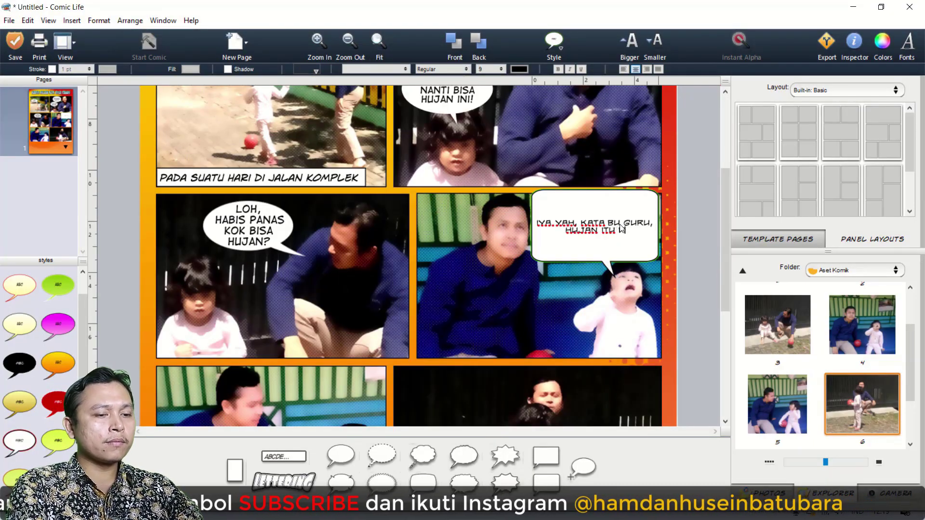
click(556, 253)
drag(557, 253, 560, 256)
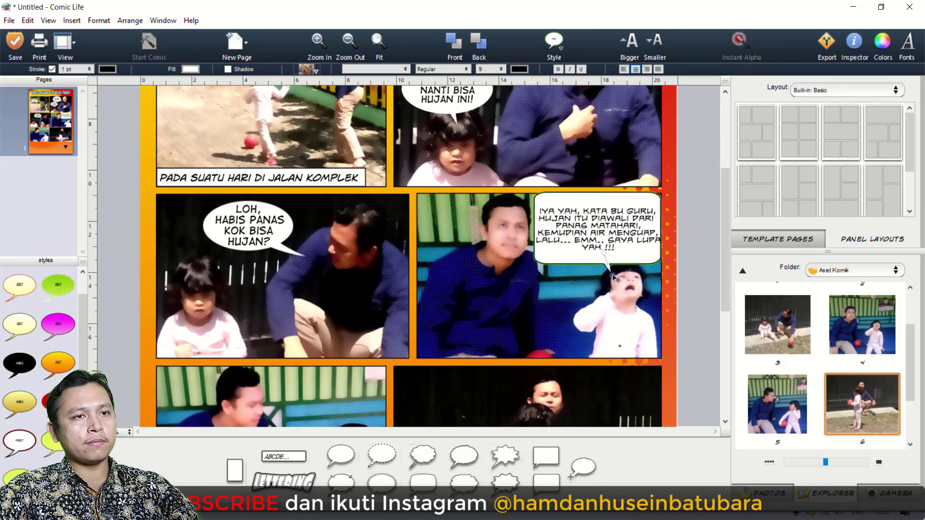
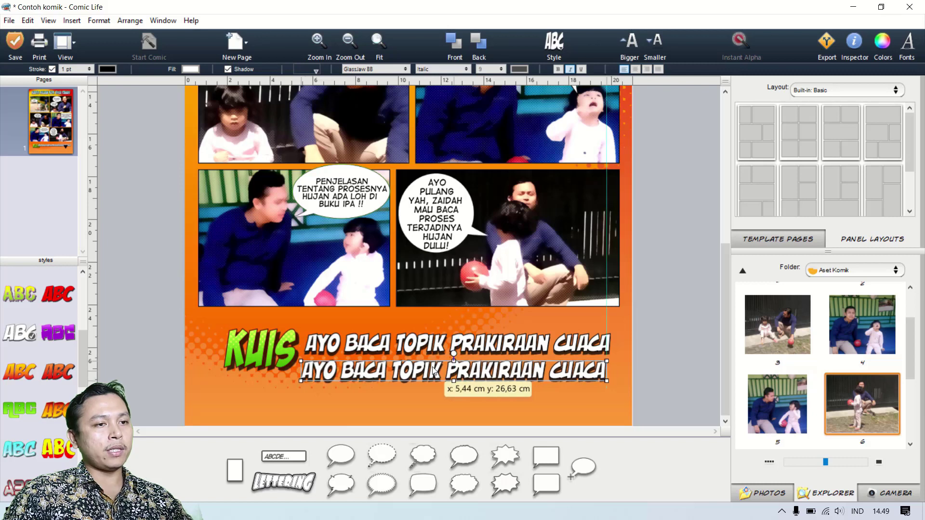
Replace the duplicated lettering line's text below the panels with "LALU TULIS PROSES TERJADINYA HUJAN DI KOLOM INI !".
double_click(432, 370)
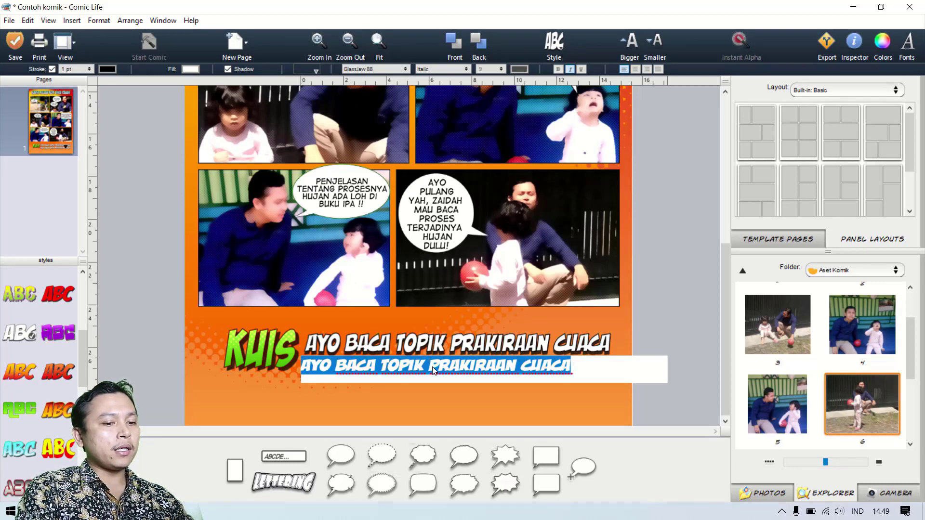
text(LALU TULIS )
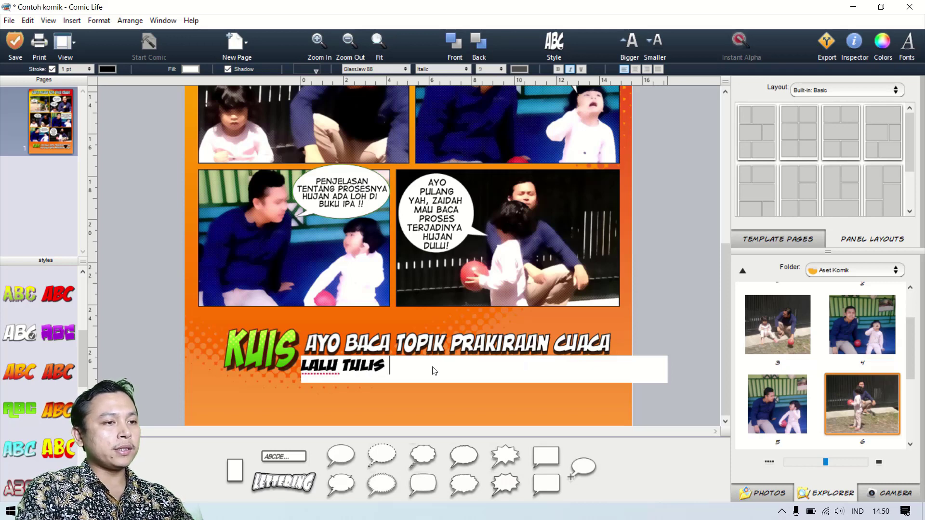
text(PROSE)
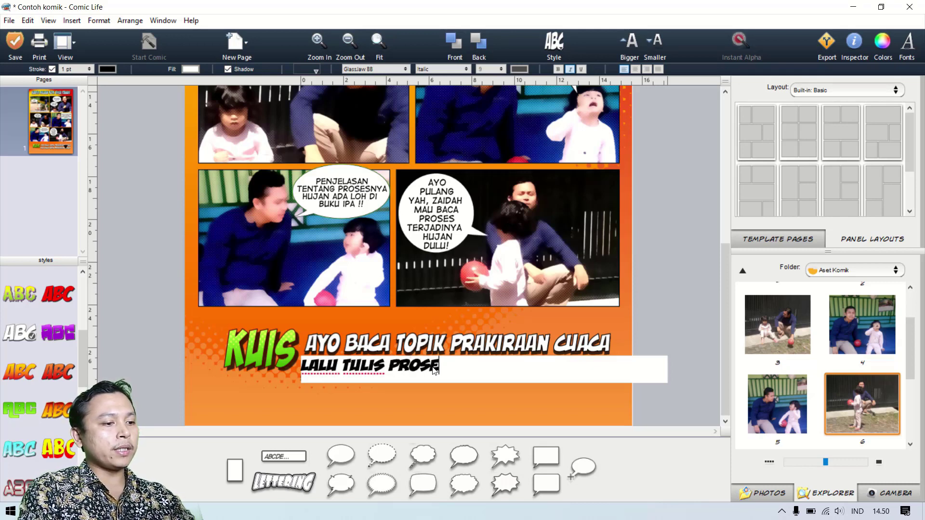
text(S TERJADIN)
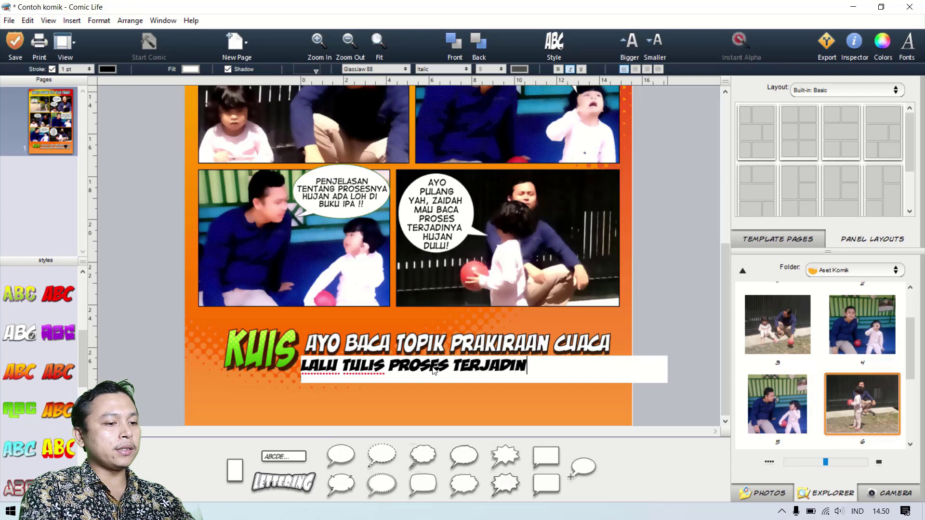
text(YA HUJAN DI )
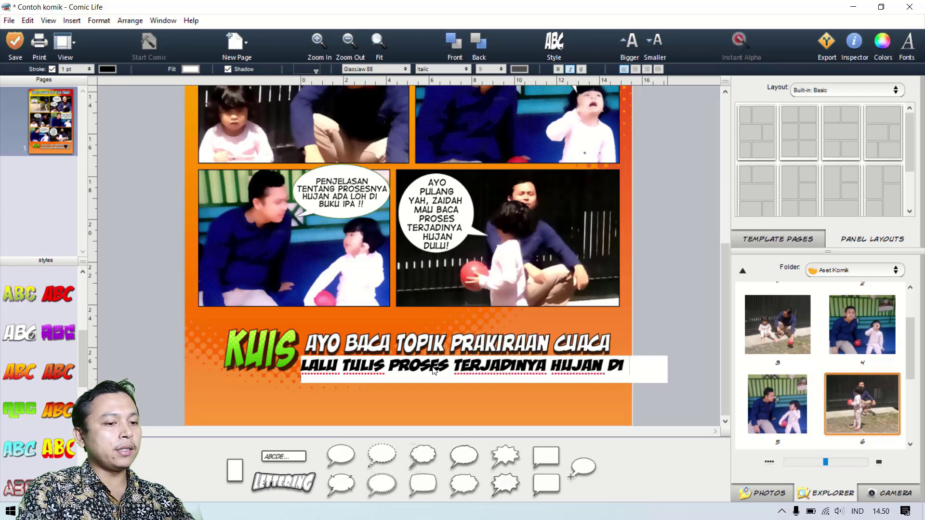
text(KOLO)
key(BackSpace)
key(BackSpace)
key(BackSpace)
key(BackSpace)
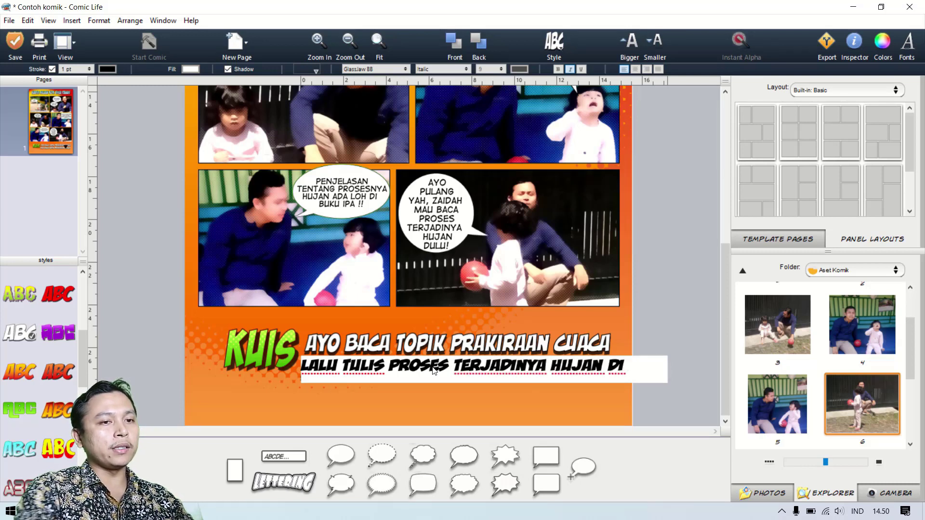
click(665, 400)
Shrink the new lettering line to the width of "AYO BACA TOPIK PRAKIRAAN CUACA" and align it directly beneath.
click(622, 370)
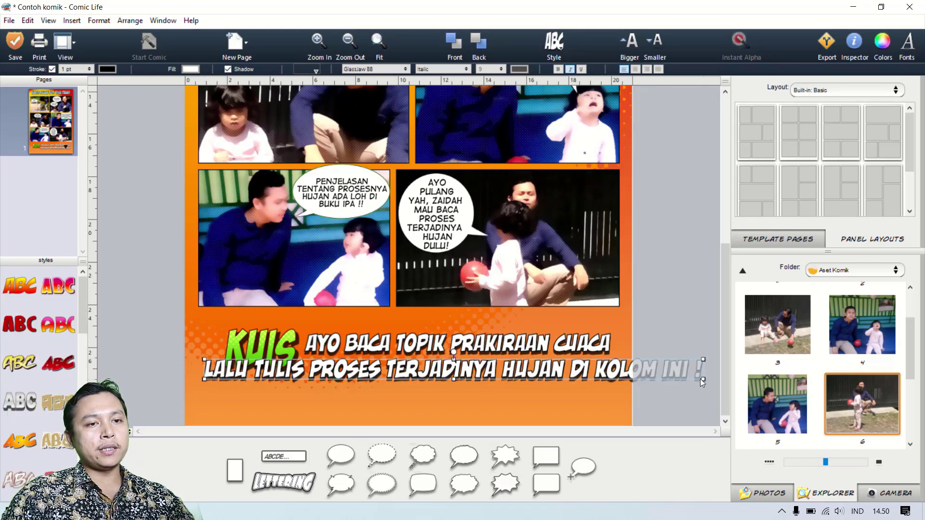
drag(703, 379, 562, 368)
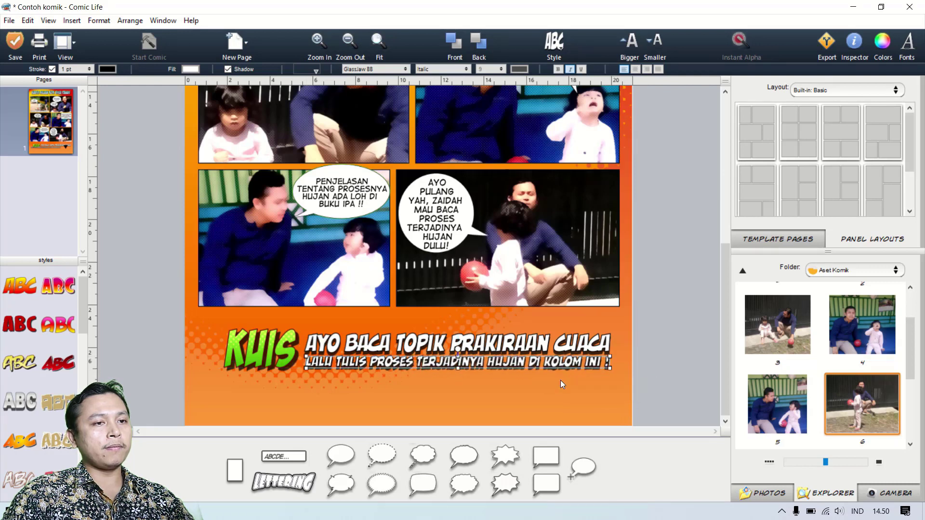
click(549, 403)
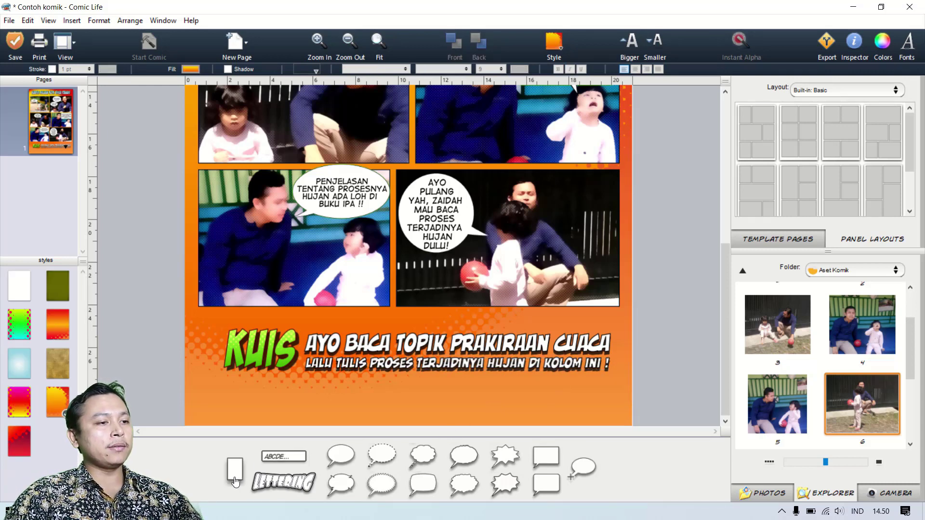
Add a blank panel below the KUIS lettering and resize it into a shallow answer box spanning the lettering's full width.
drag(237, 480, 240, 397)
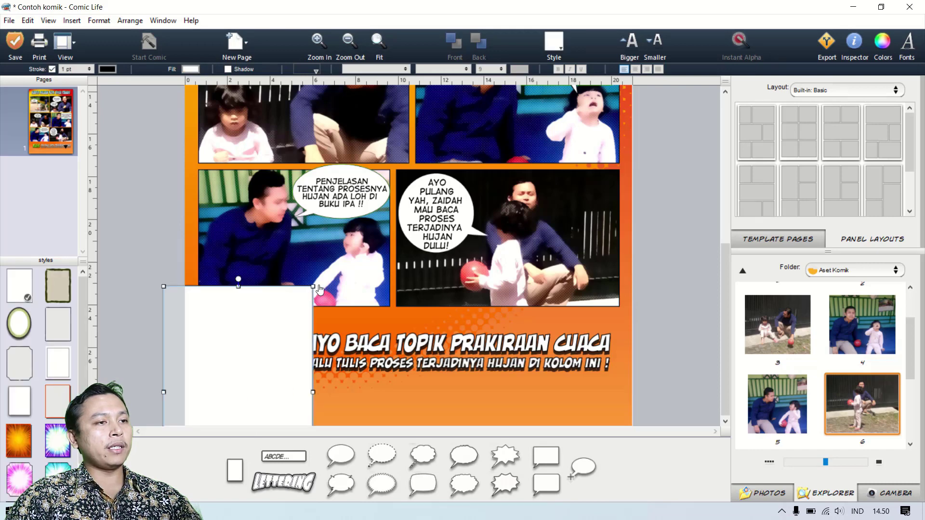
drag(313, 286, 610, 377)
drag(258, 404, 279, 305)
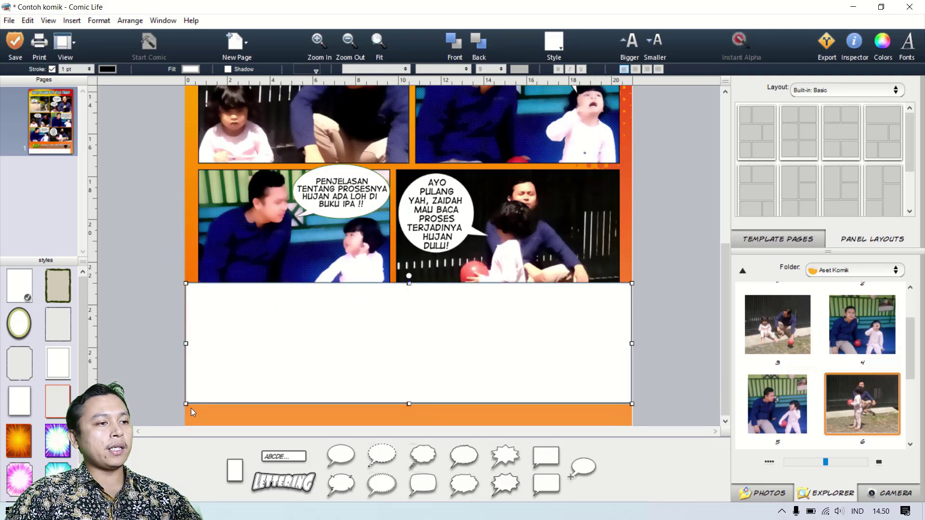
drag(189, 402, 322, 401)
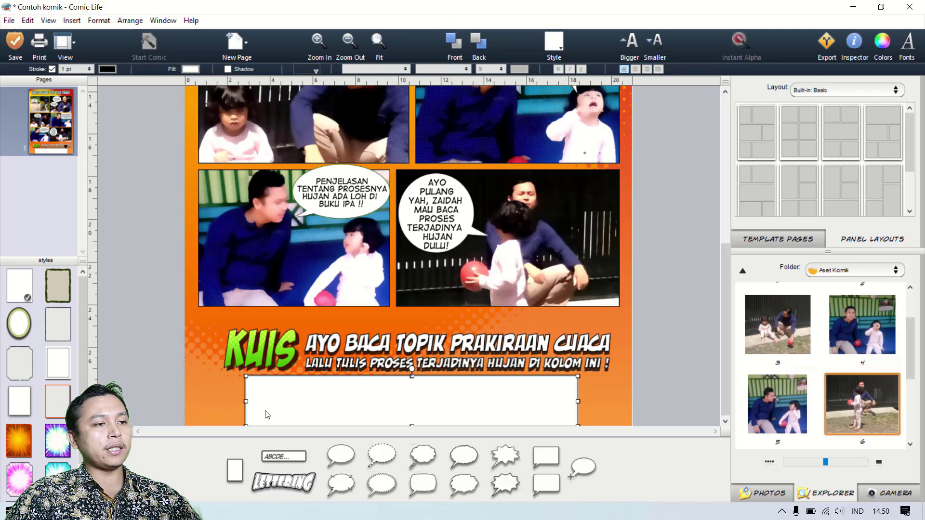
drag(246, 377, 260, 399)
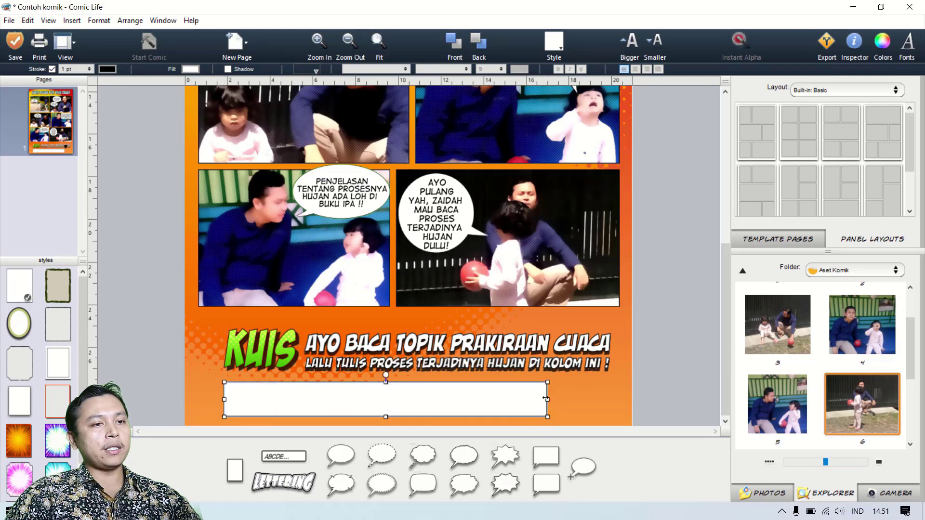
drag(547, 399, 609, 398)
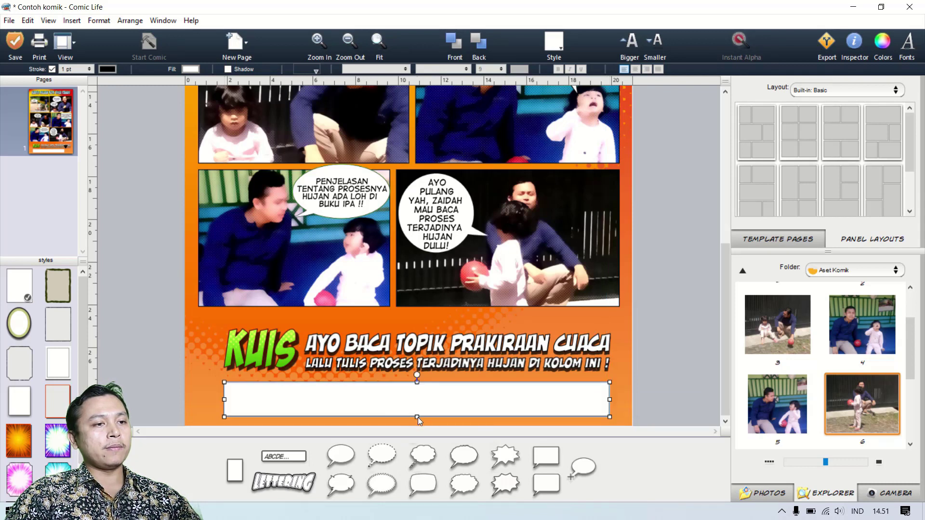
drag(416, 383, 416, 378)
Move the KUIS heading and both lettering lines up slightly together, and extend the answer box's top edge toward them.
click(581, 359)
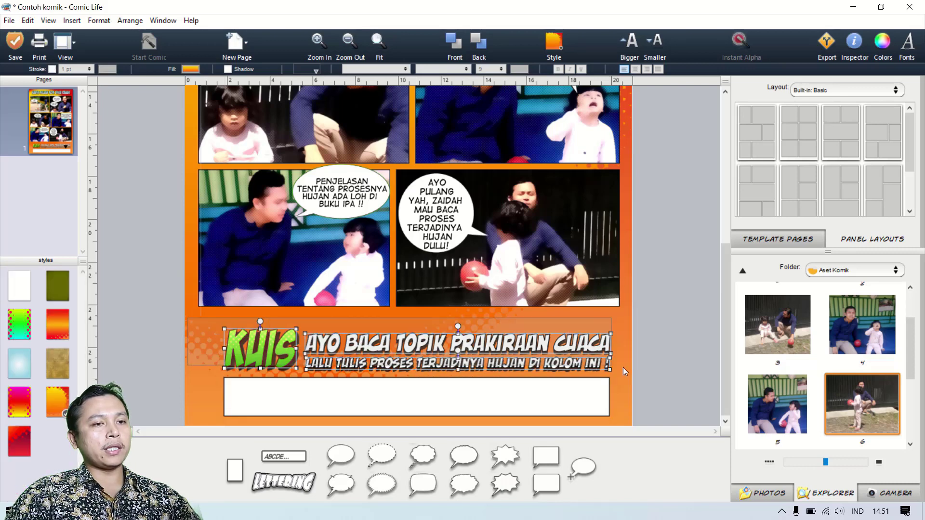
click(566, 362)
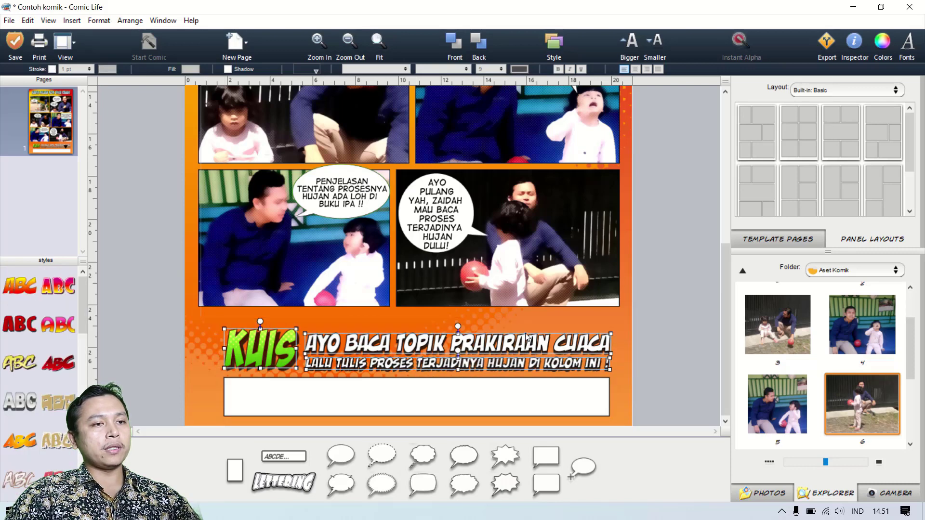
drag(527, 339, 526, 326)
click(477, 402)
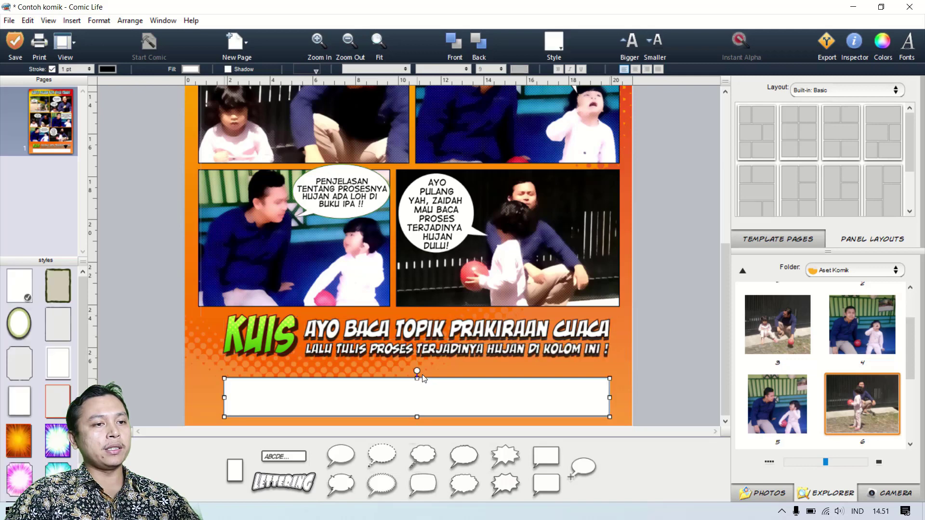
drag(417, 378, 417, 365)
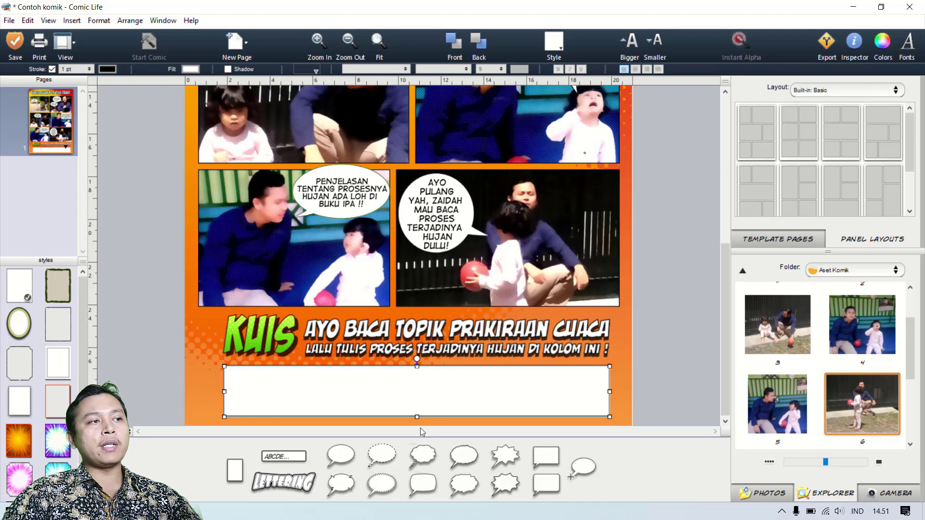
Apply the light grey panel style with notched, inward-curved corners to the answer box.
click(53, 372)
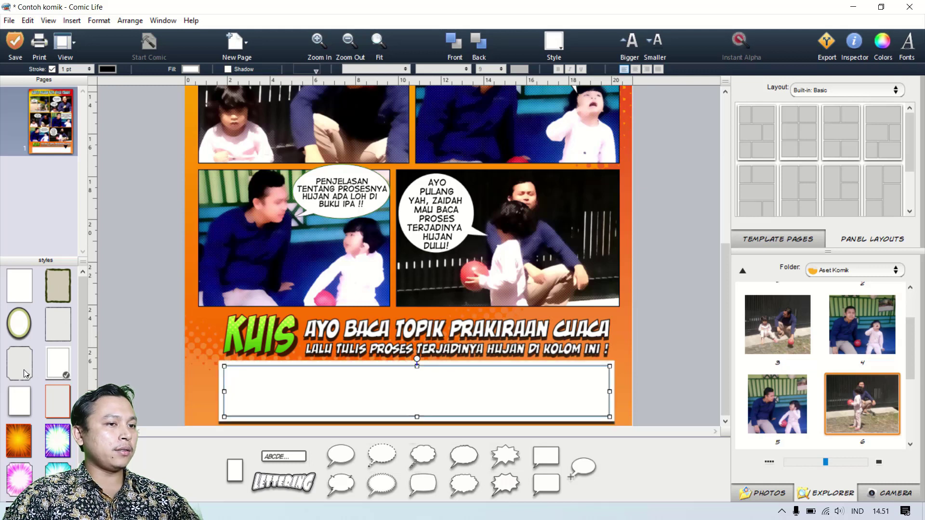
click(27, 369)
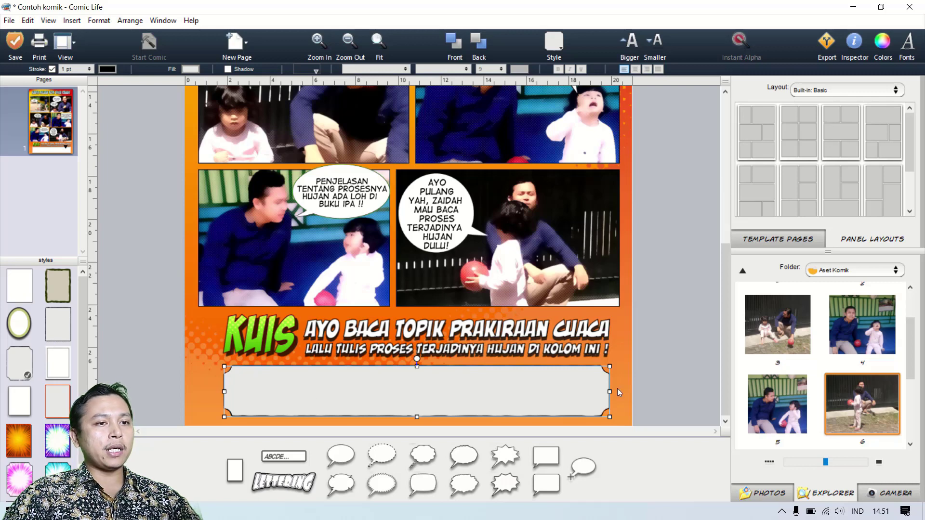
click(643, 380)
click(388, 48)
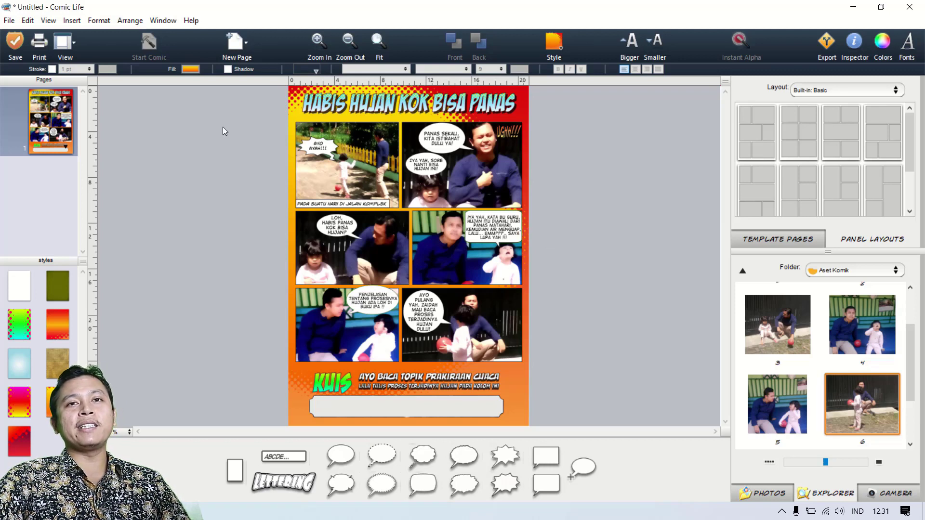
Save the comic document as "Contoh komik" in the Aset Komik folder.
click(16, 56)
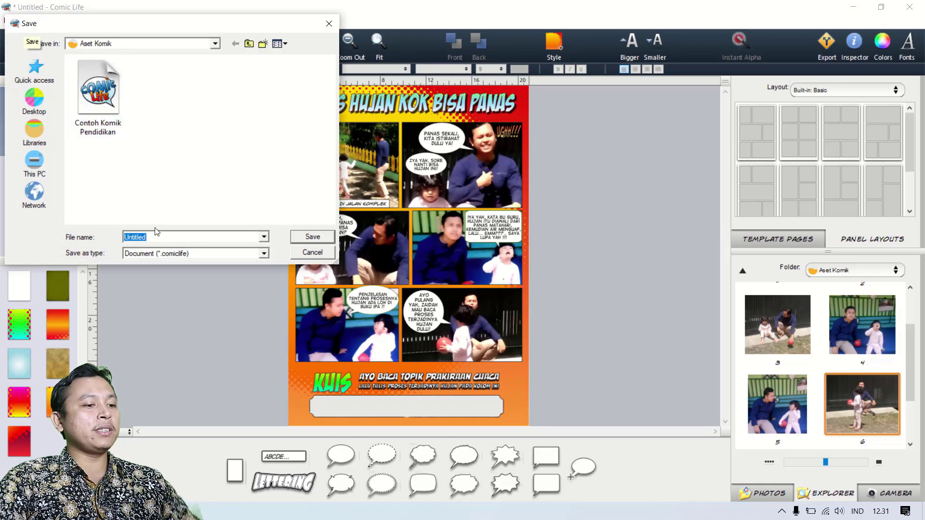
text(Contoh komik)
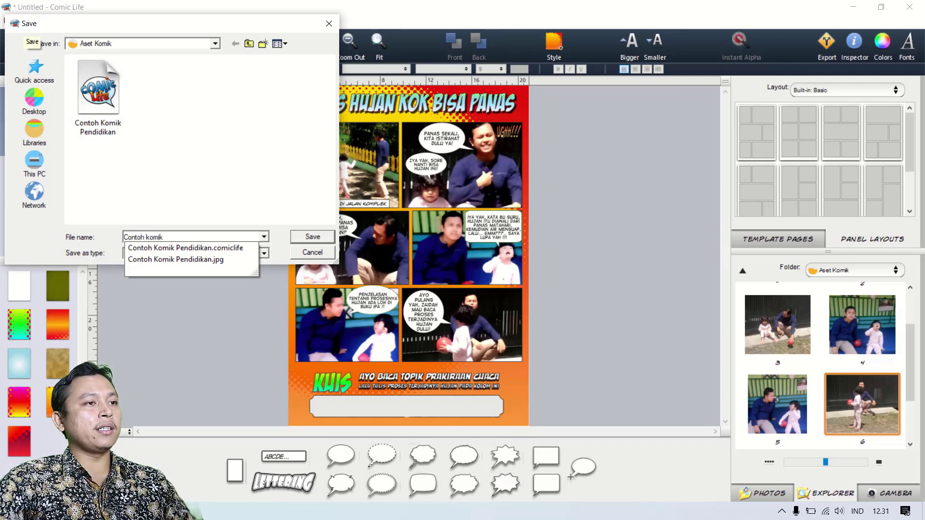
click(296, 241)
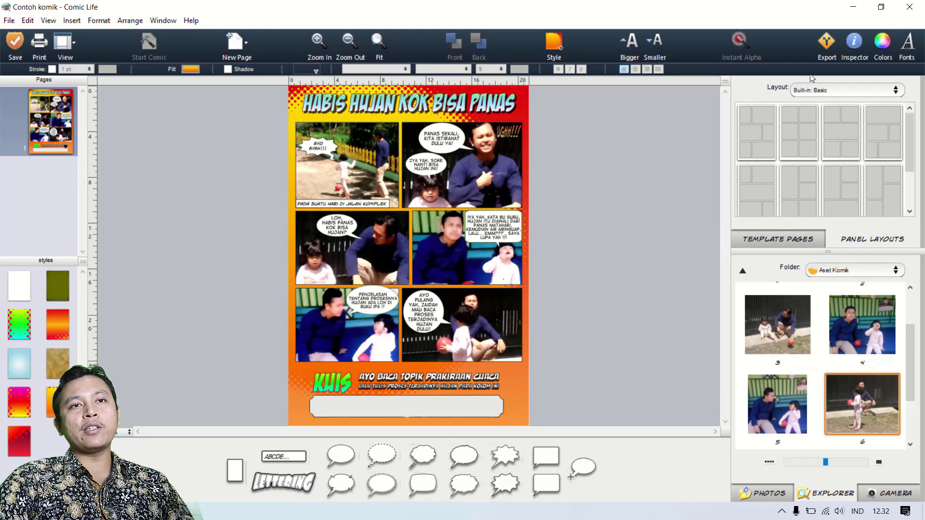
Open the export options and examine the PDF, Images, ePub and CBZ settings, including the PDF image limit choices.
click(824, 51)
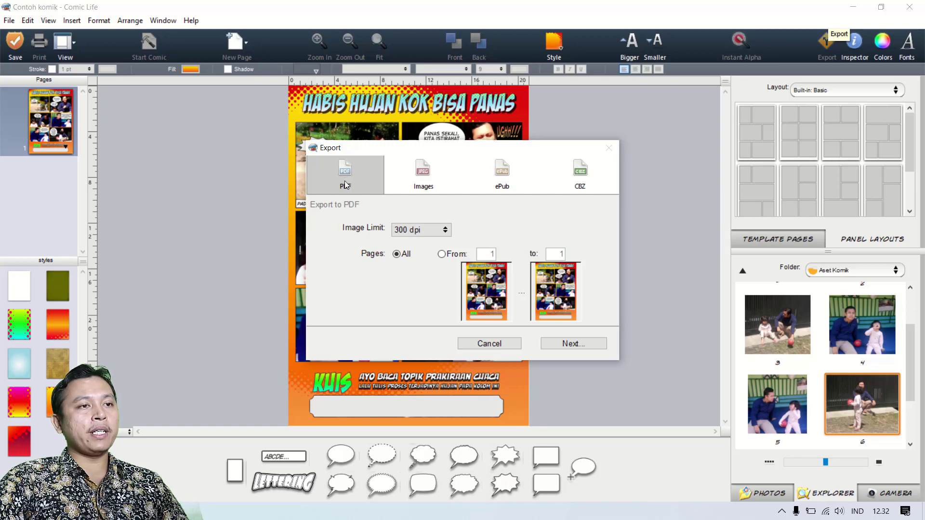
click(422, 181)
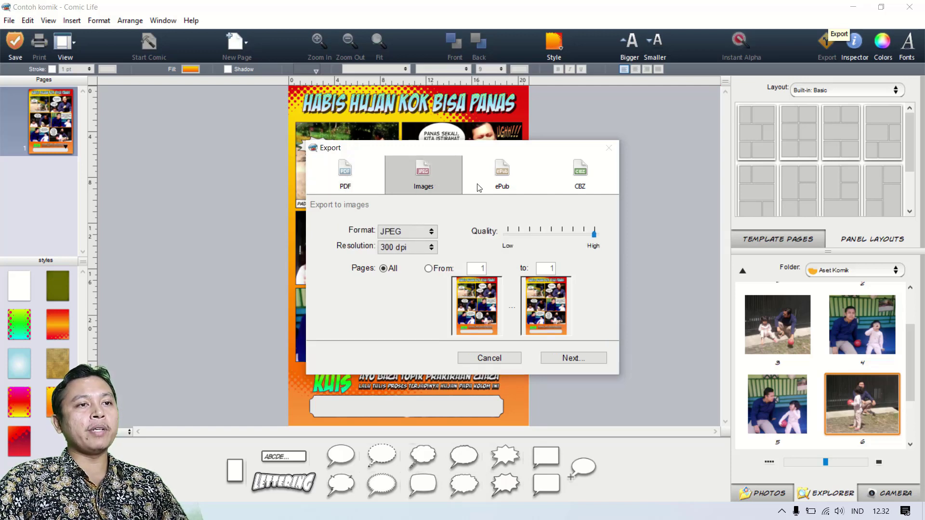
click(507, 181)
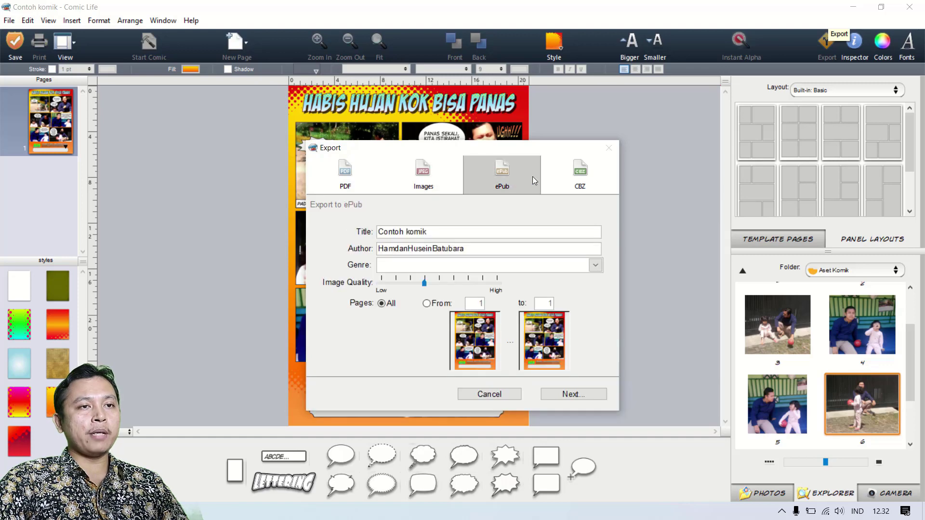
click(578, 179)
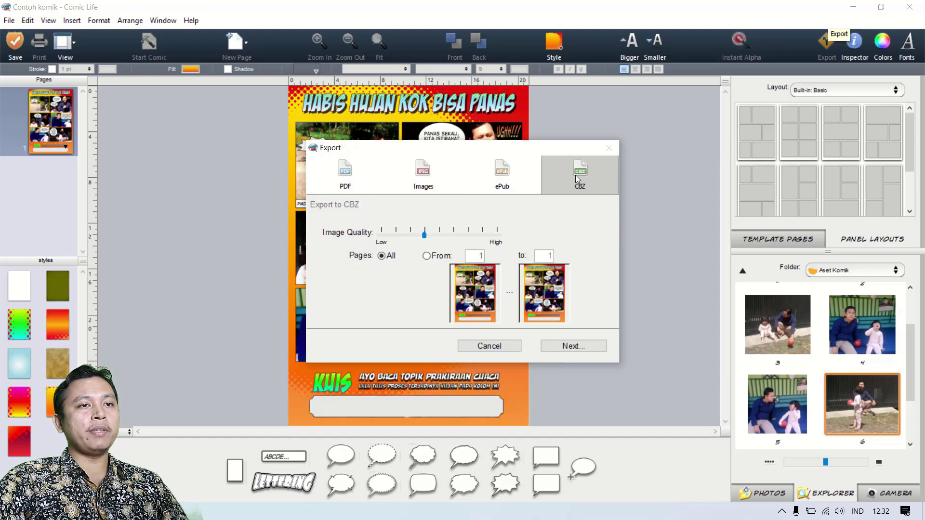
click(341, 177)
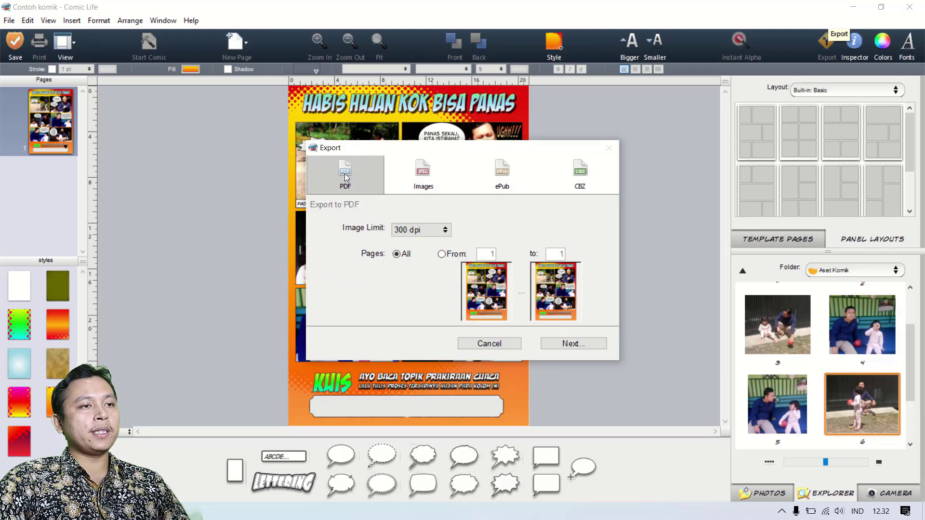
click(419, 232)
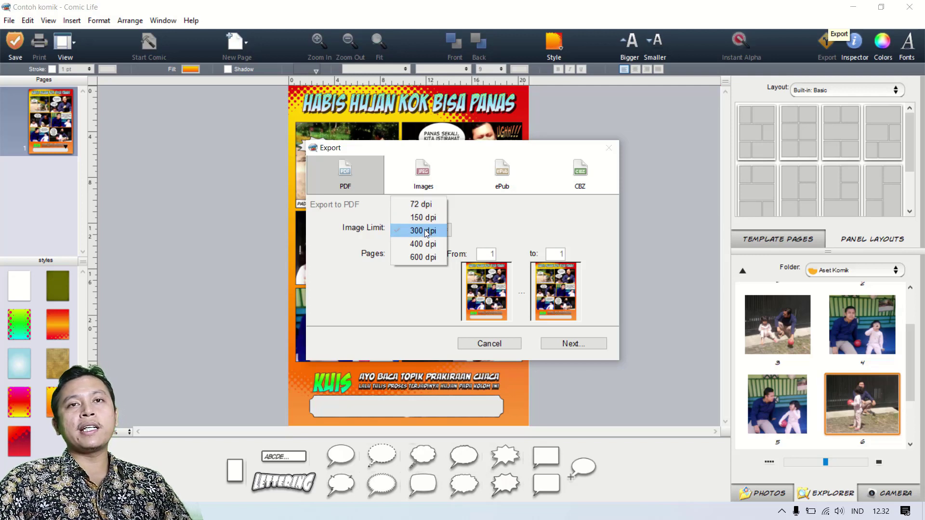
click(425, 231)
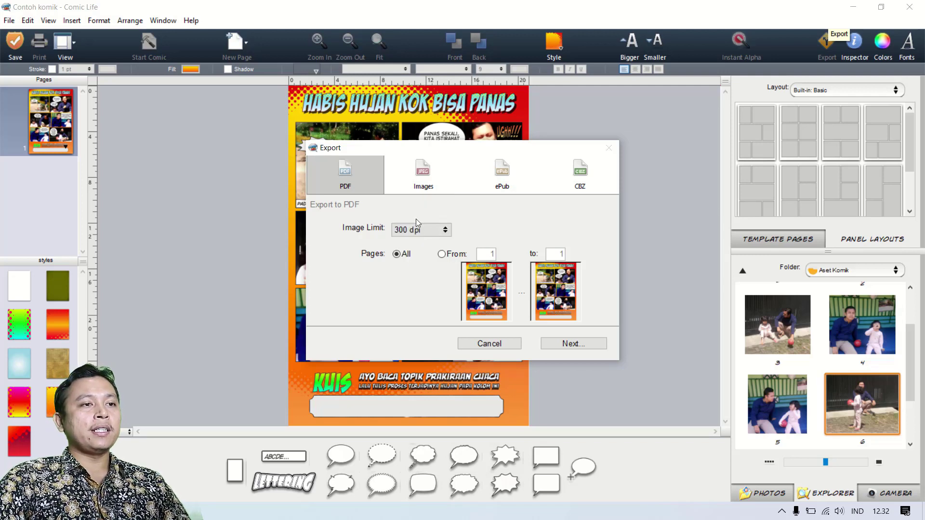
Export all pages as JPEG images at 300 dpi, saving them as "Contoh komik Video" in the Aset Komik folder.
click(419, 182)
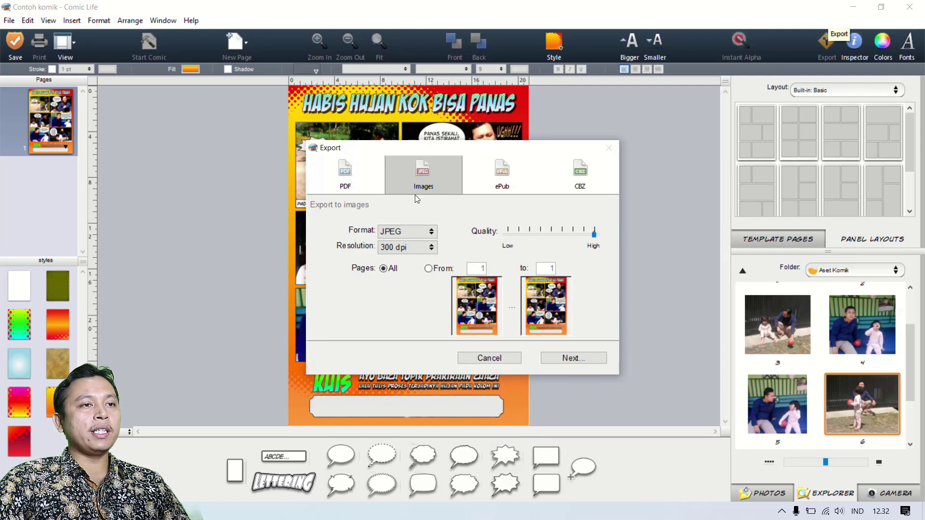
click(407, 249)
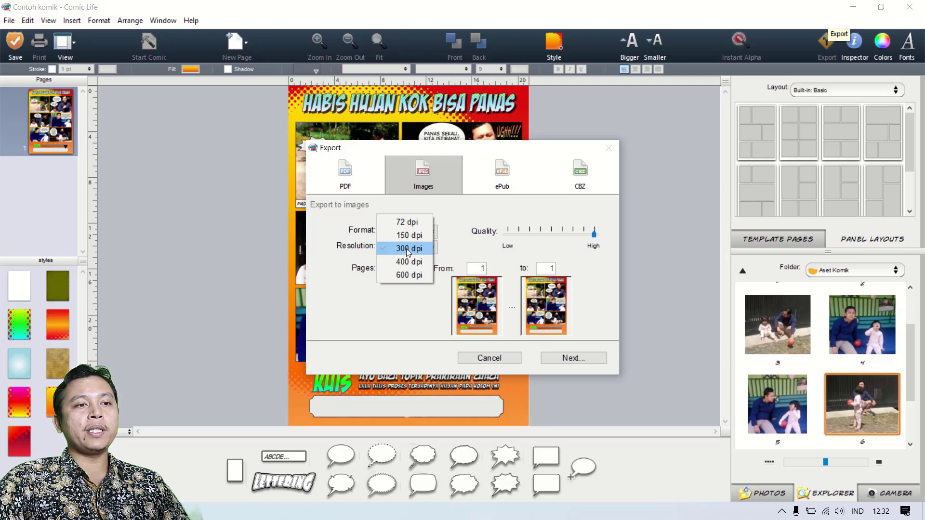
click(406, 249)
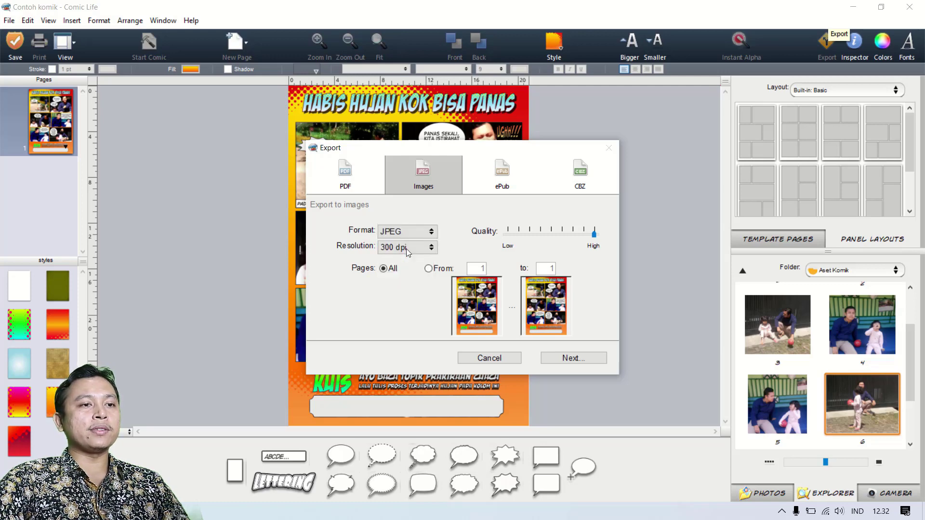
click(571, 358)
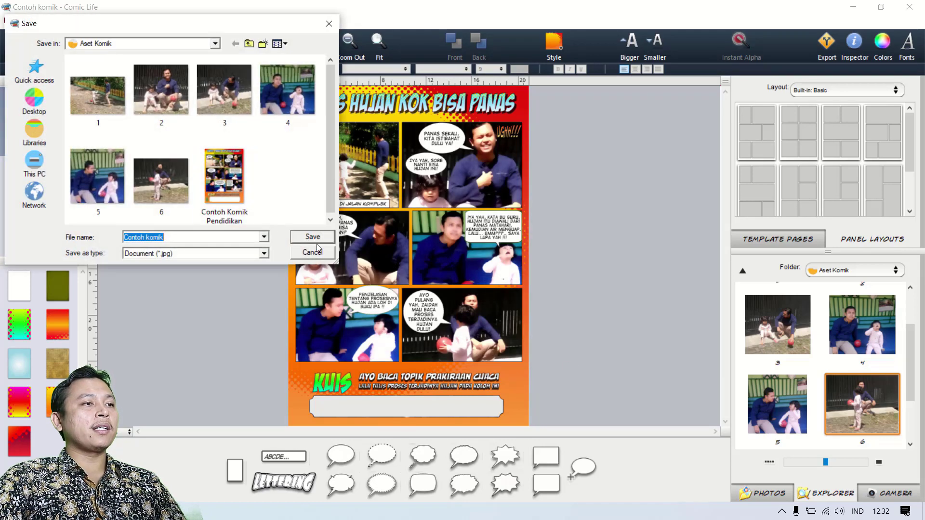
click(242, 236)
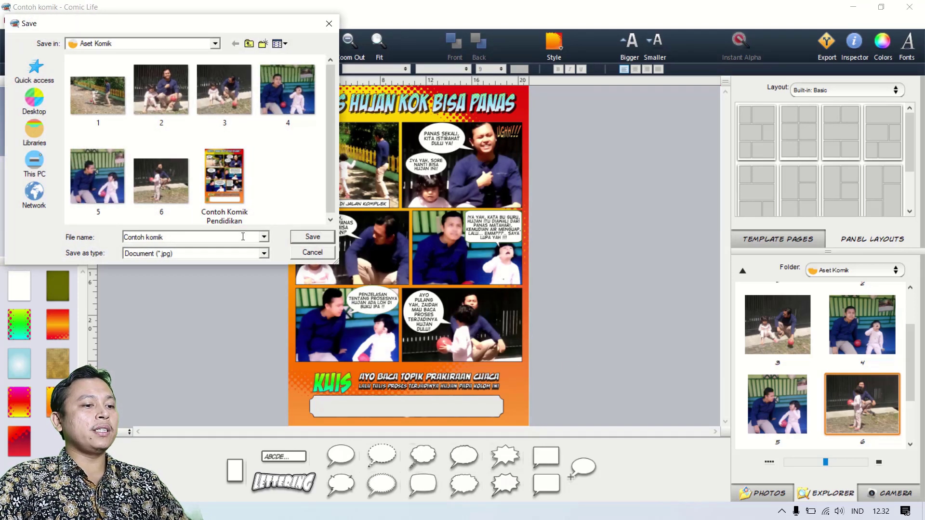
text(Video)
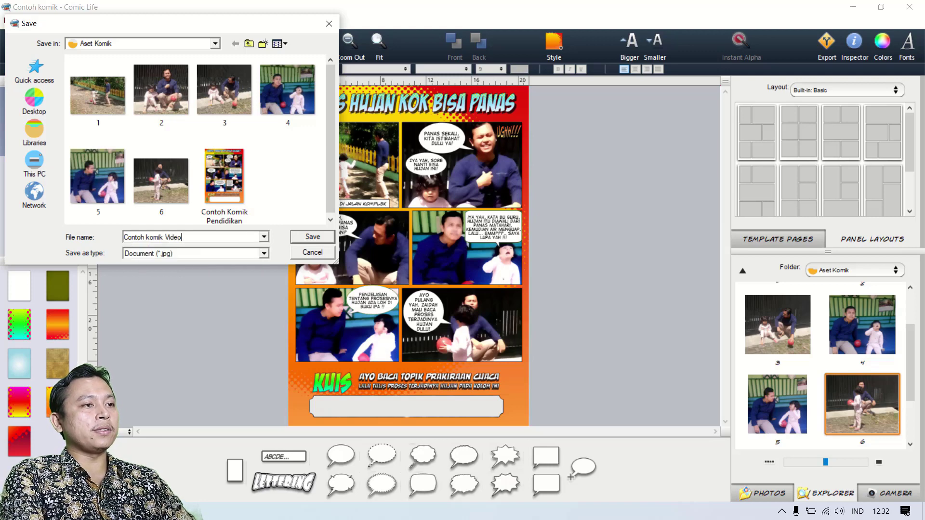
click(317, 239)
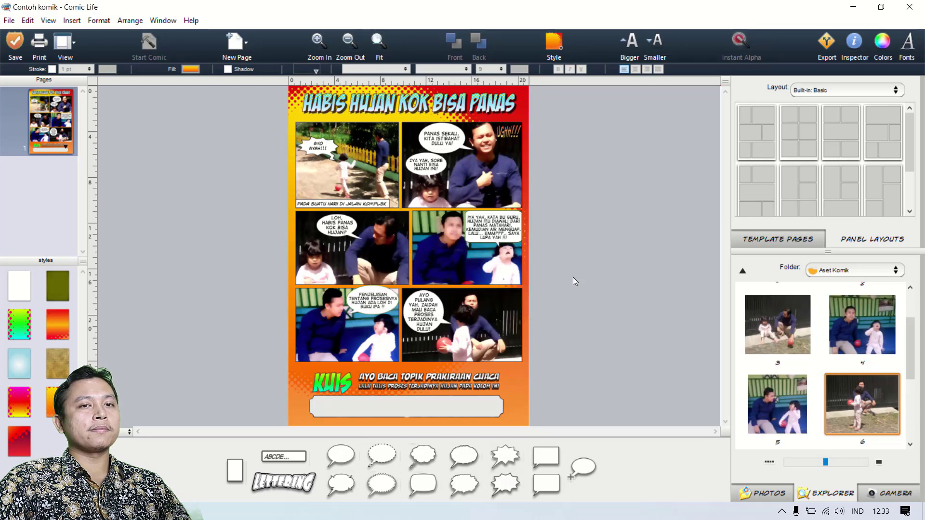
Minimize the comic windows, open the Aset Komik folder from the desktop and look through the panels of the exported "Contoh komik Video" image.
click(853, 8)
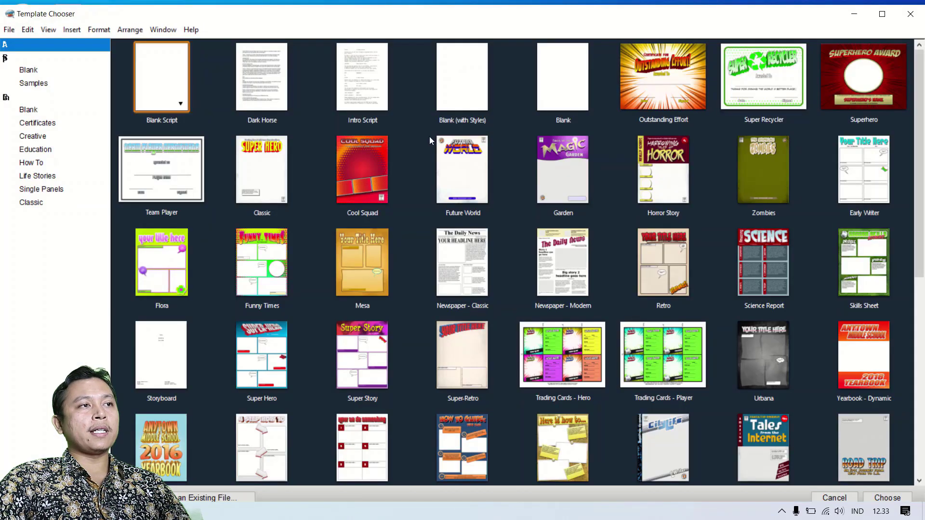
click(855, 13)
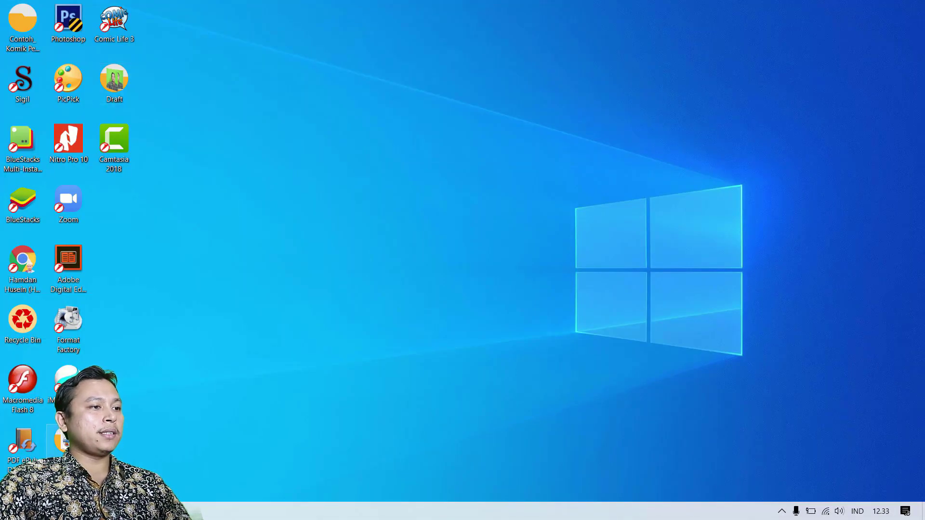
double_click(68, 443)
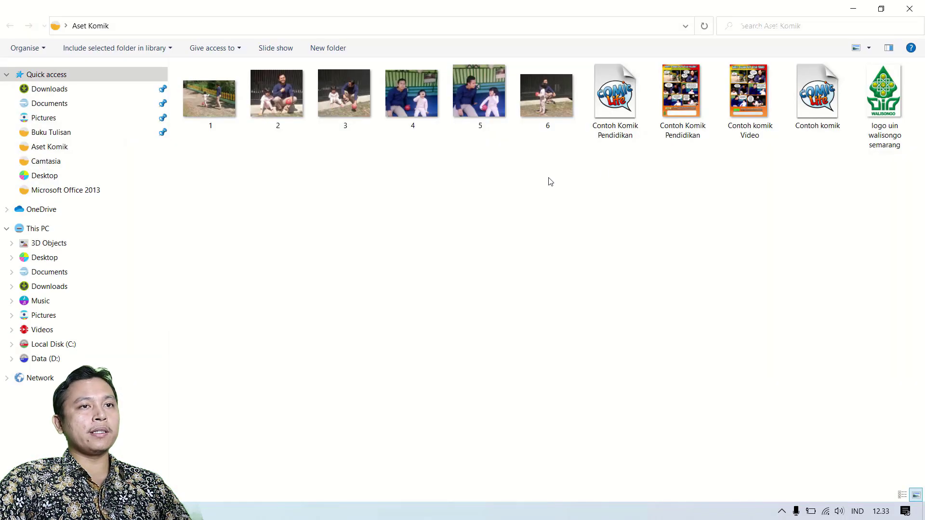
double_click(753, 138)
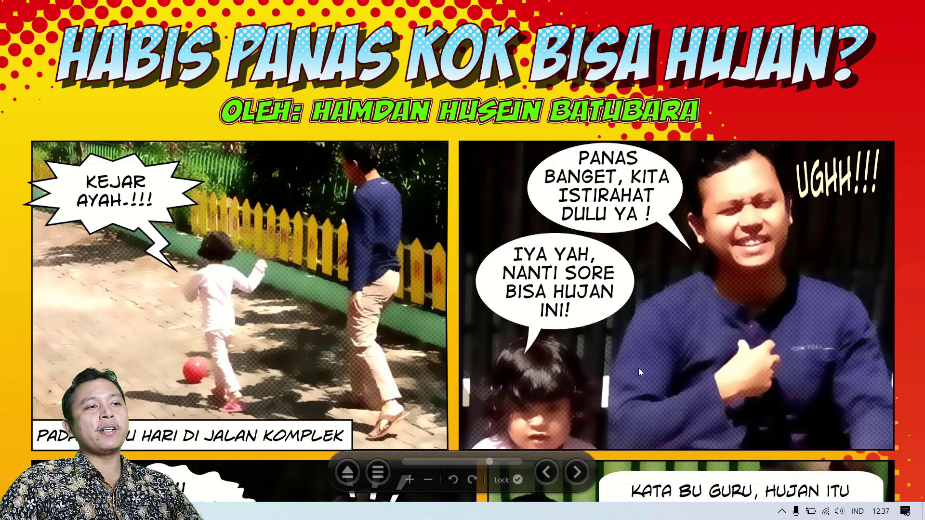
scroll(639, 372, down, 10)
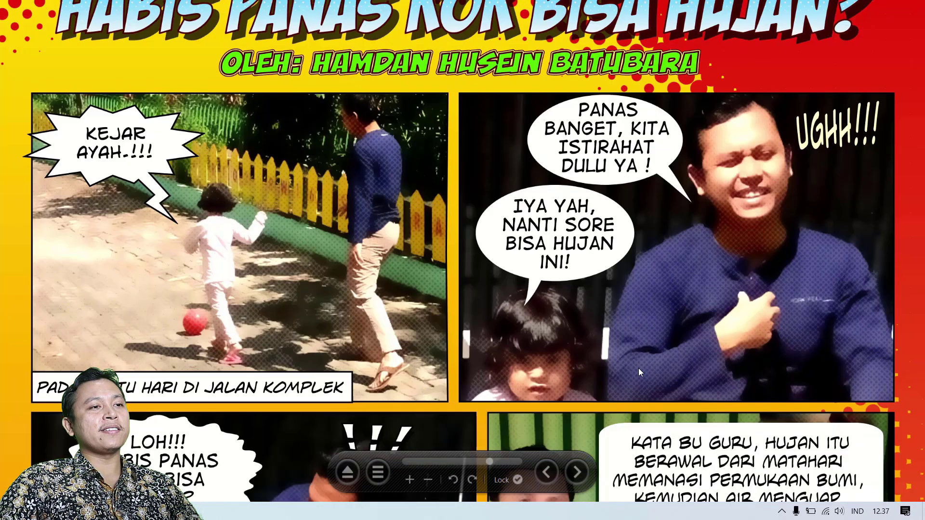
scroll(640, 372, up, 10)
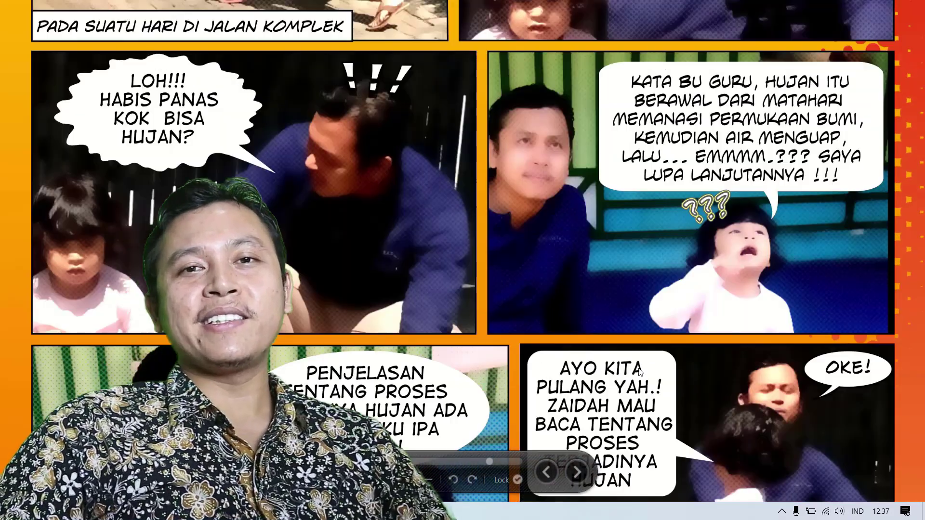